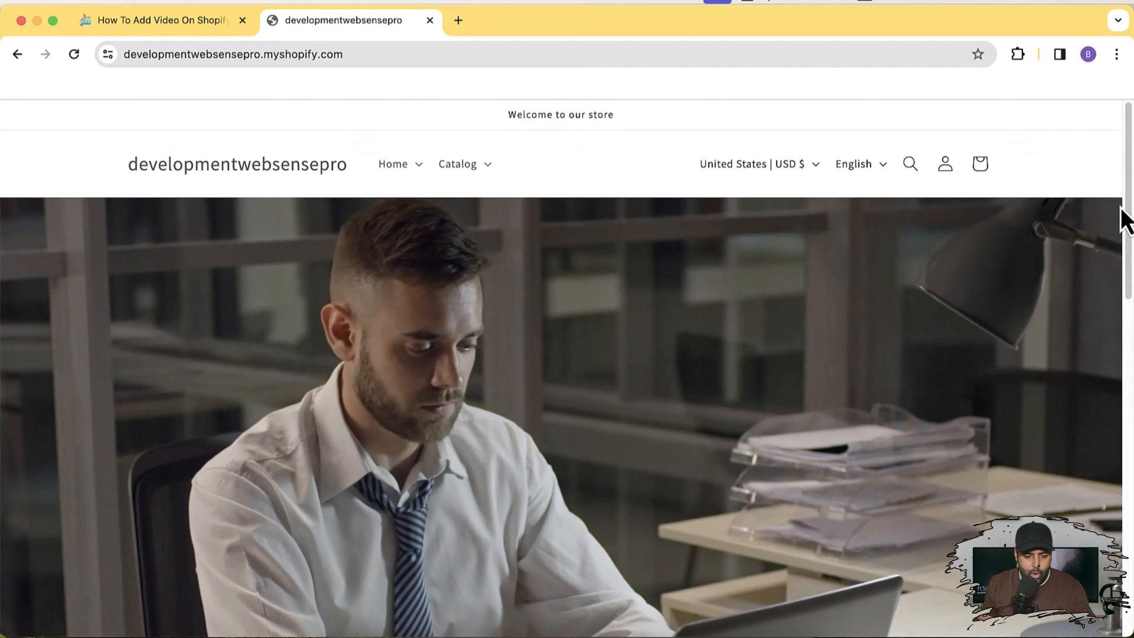
Reload the storefront and open the store's admin at developmentwebsensepro.myshopify.com/admin in a separate browser tab
click(73, 54)
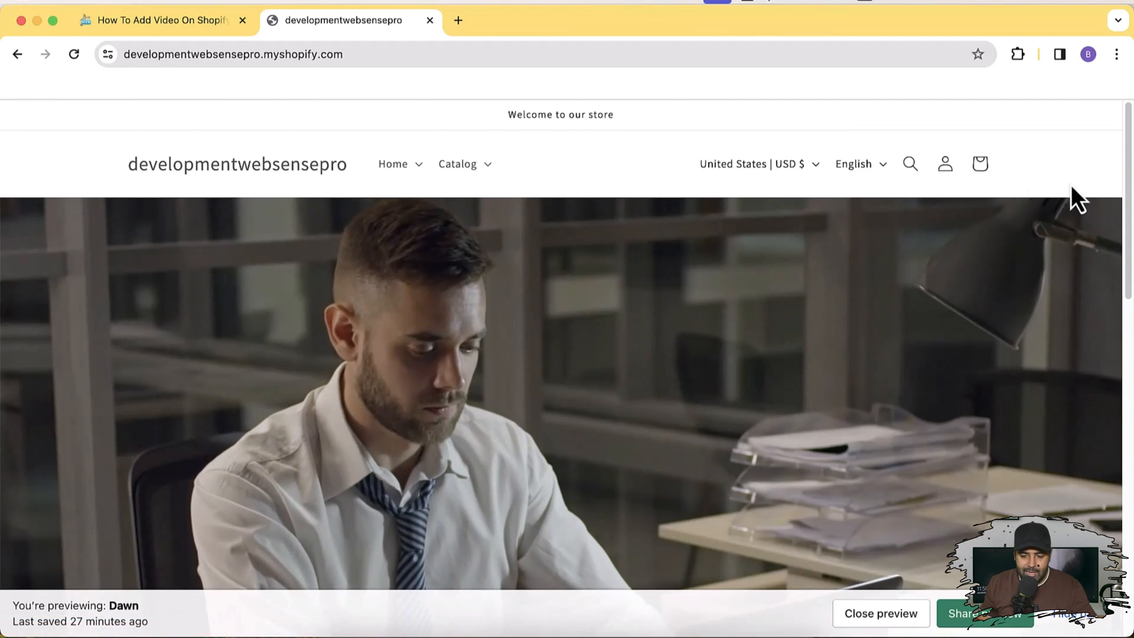
mouse_move(1126, 183)
mouse_down()
mouse_move(1109, 284)
mouse_move(1110, 165)
mouse_move(1114, 355)
mouse_move(1131, 188)
mouse_up()
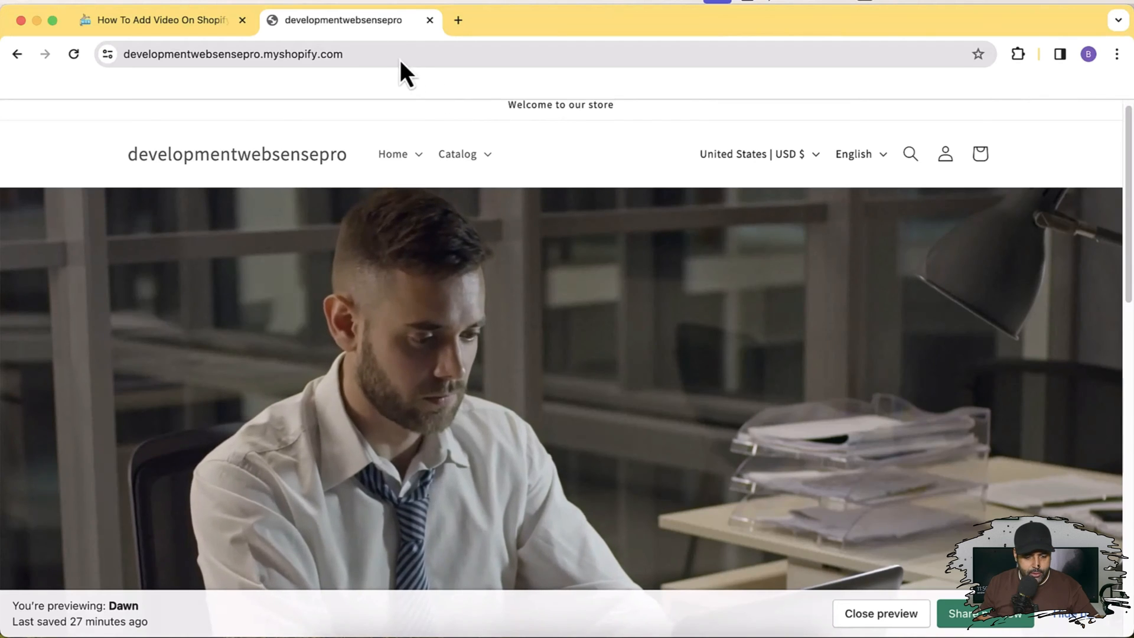
click(399, 59)
key(super+c)
key(super+t)
key(super+v)
text(a)
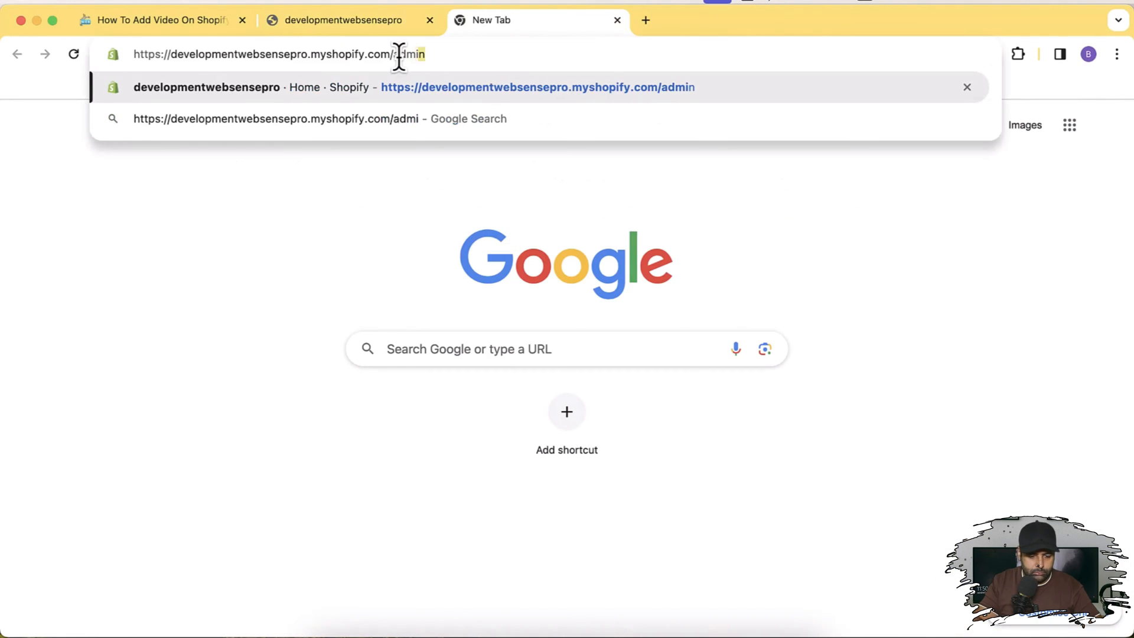
key(Return)
Review the Custom Liquid code under the first option in the Shopify autoplay video article
click(175, 26)
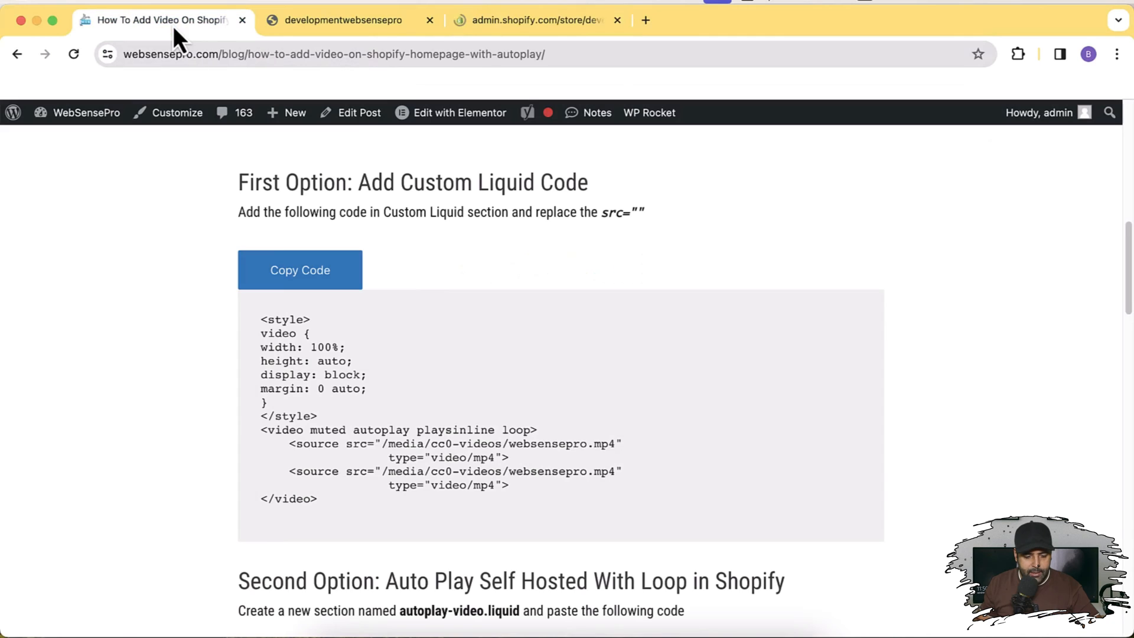
mouse_move(1128, 260)
mouse_down()
mouse_move(1128, 205)
mouse_move(1128, 260)
mouse_up()
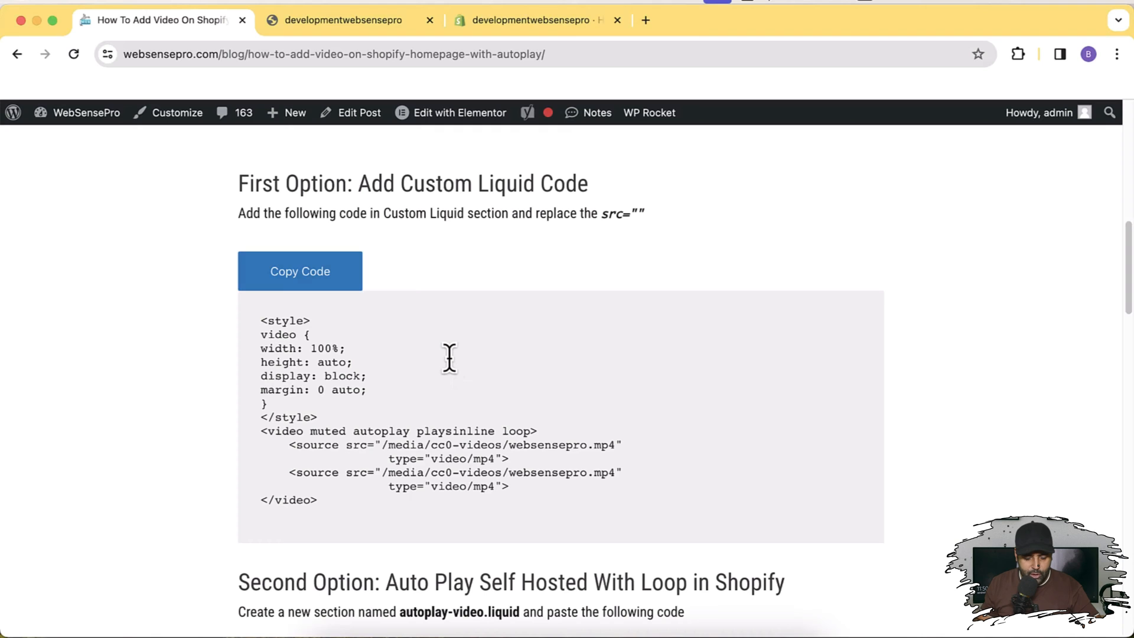
mouse_move(1128, 300)
mouse_down()
mouse_move(1126, 403)
mouse_move(1118, 302)
mouse_up()
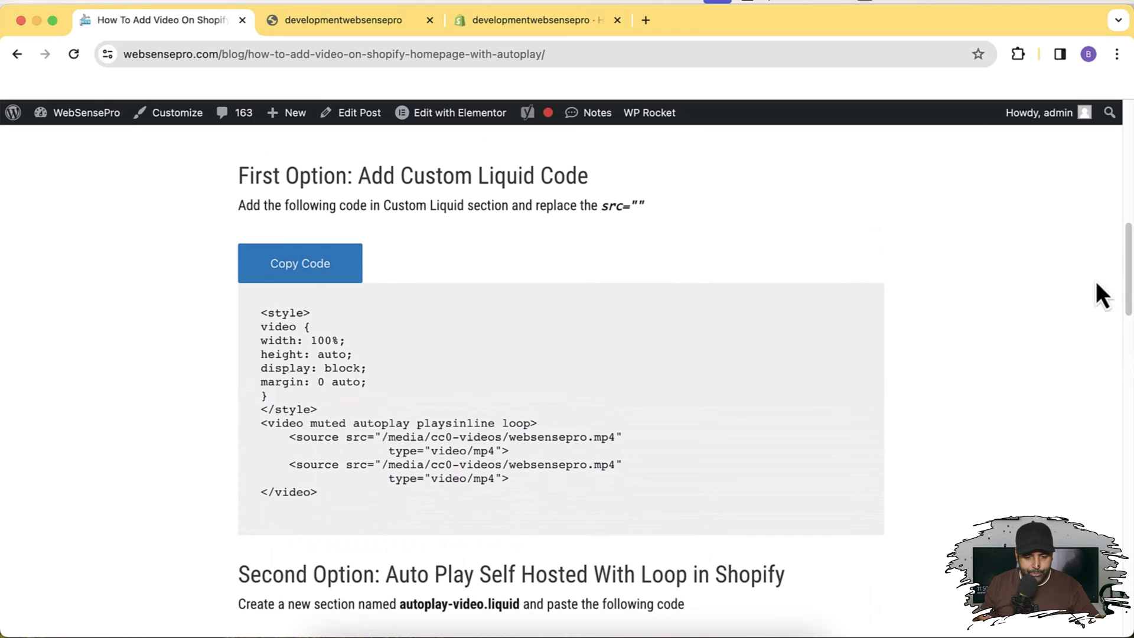
Add a fresh copy of the free Dawn theme to the online store's theme library and publish it
click(534, 24)
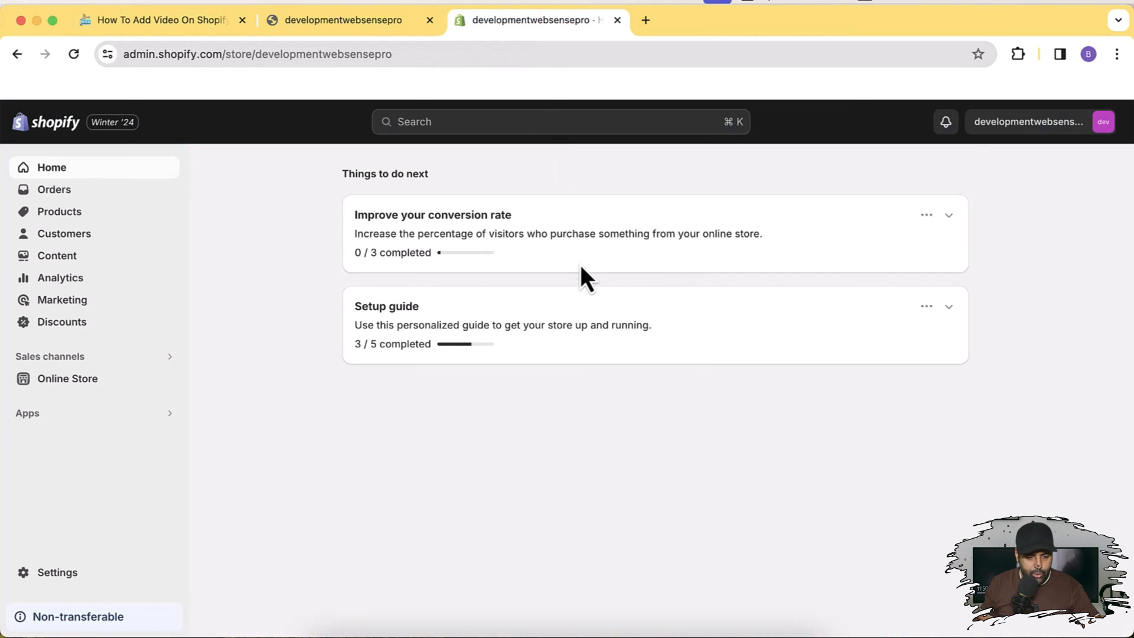
click(96, 381)
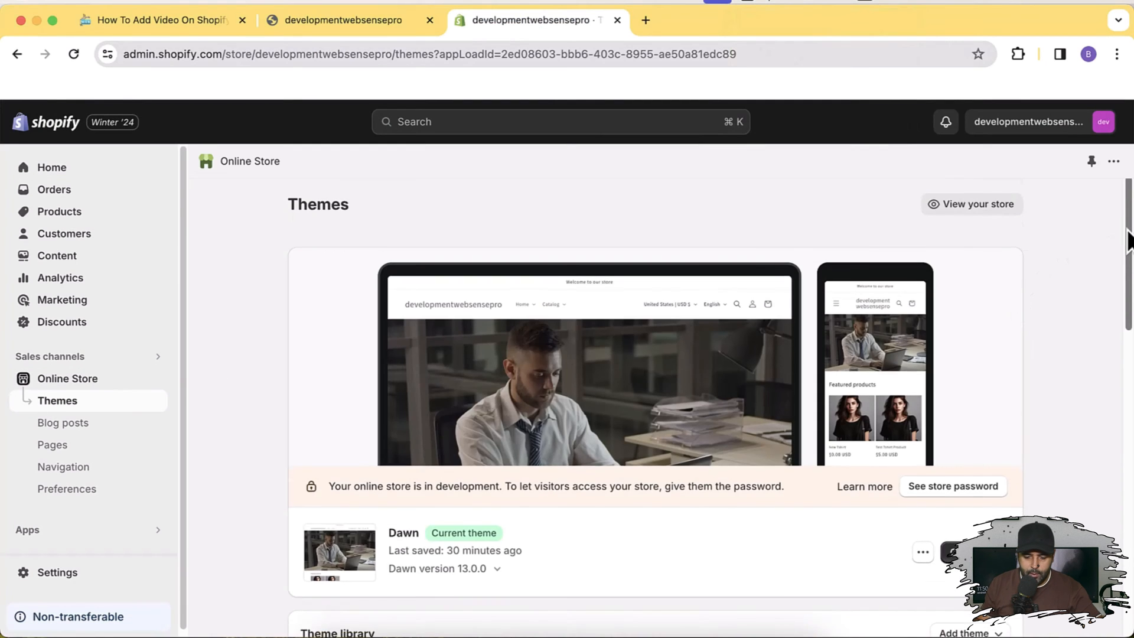
drag(1128, 233, 1129, 314)
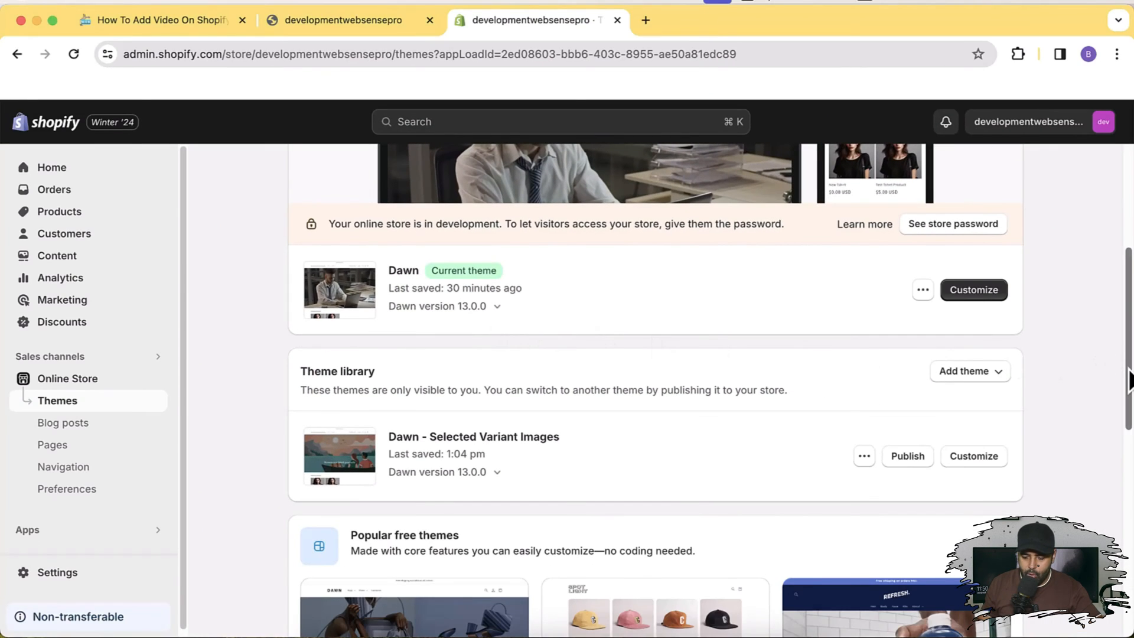
drag(1129, 381, 1129, 349)
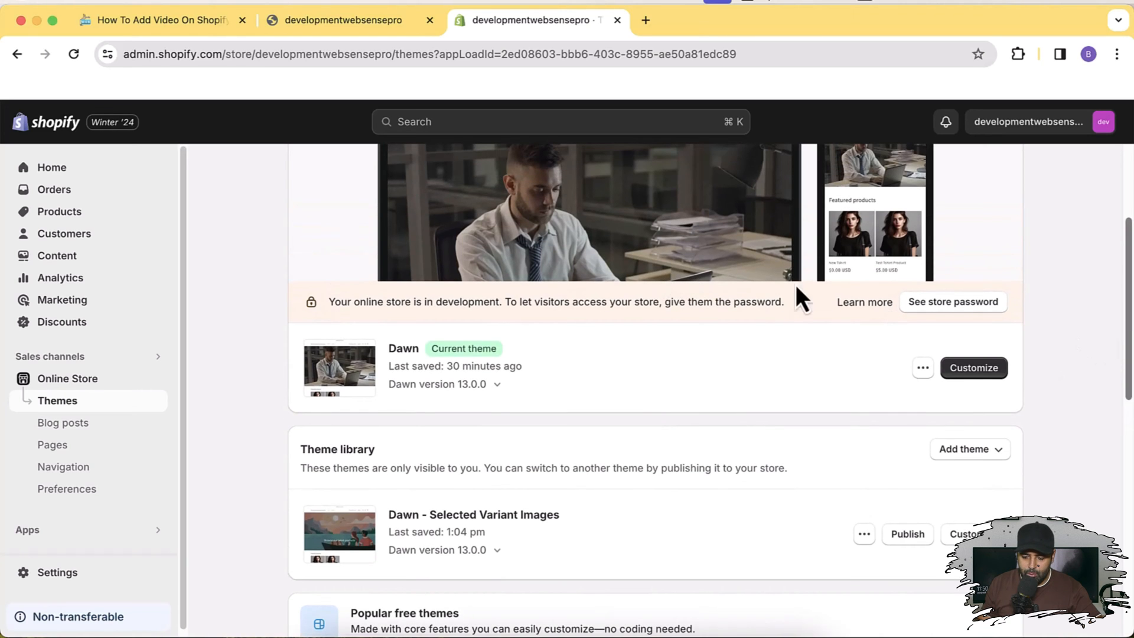
drag(1129, 324, 1125, 449)
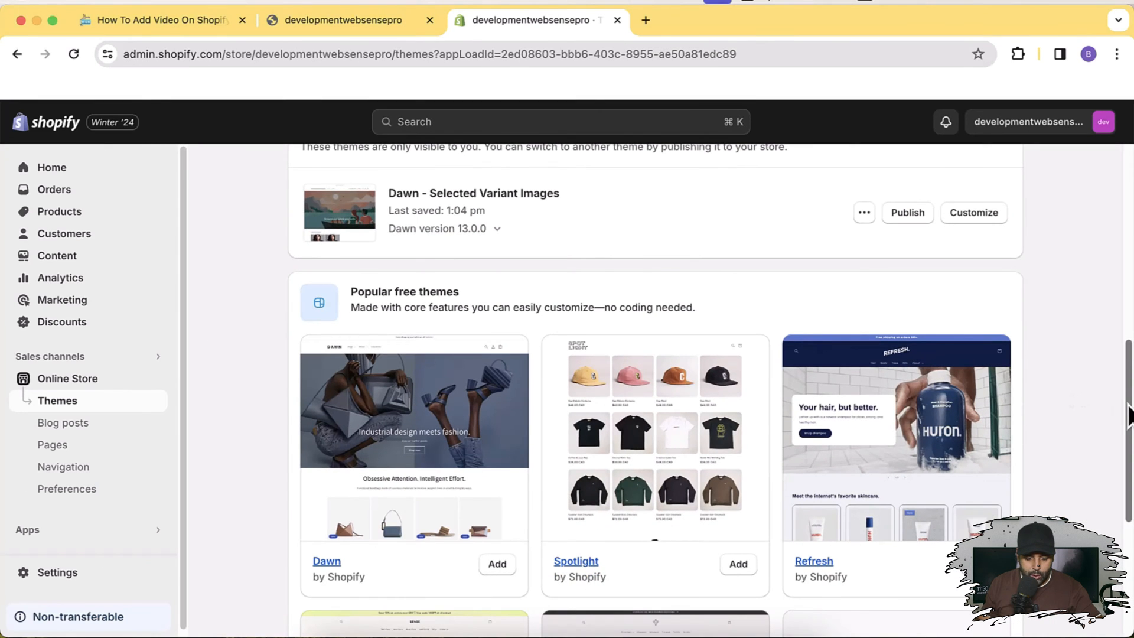
drag(1127, 404, 1127, 433)
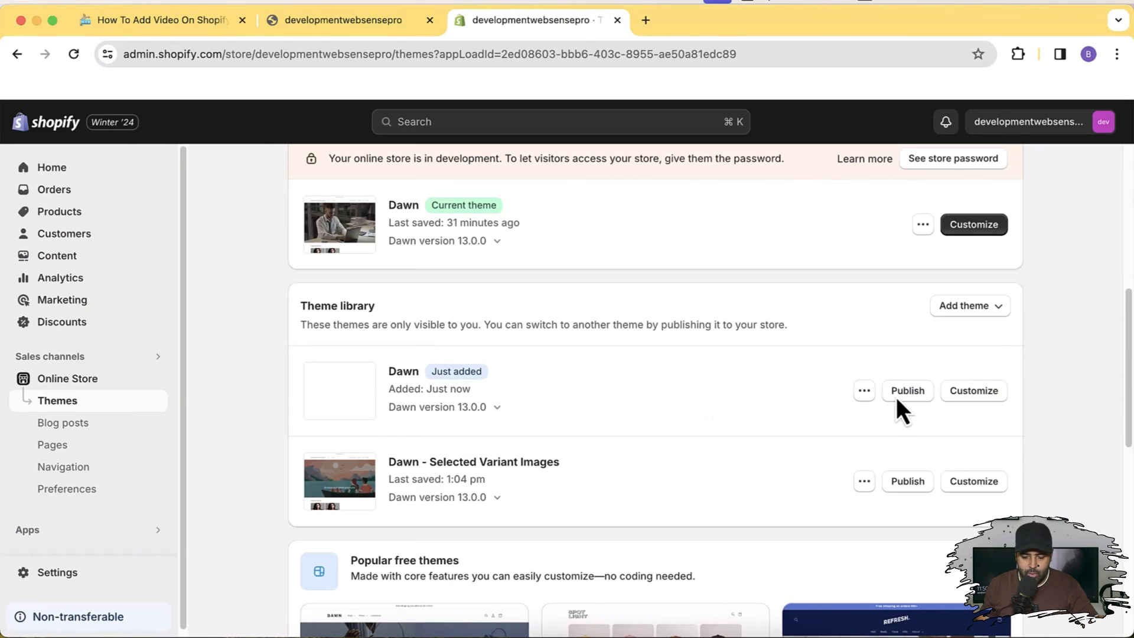
click(907, 392)
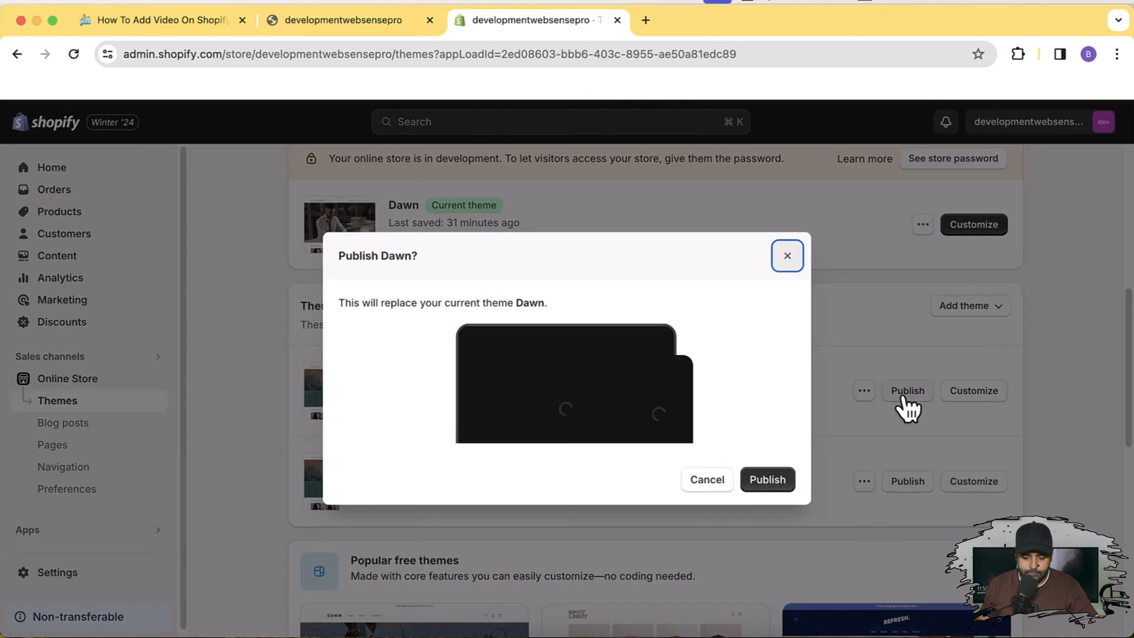
click(773, 479)
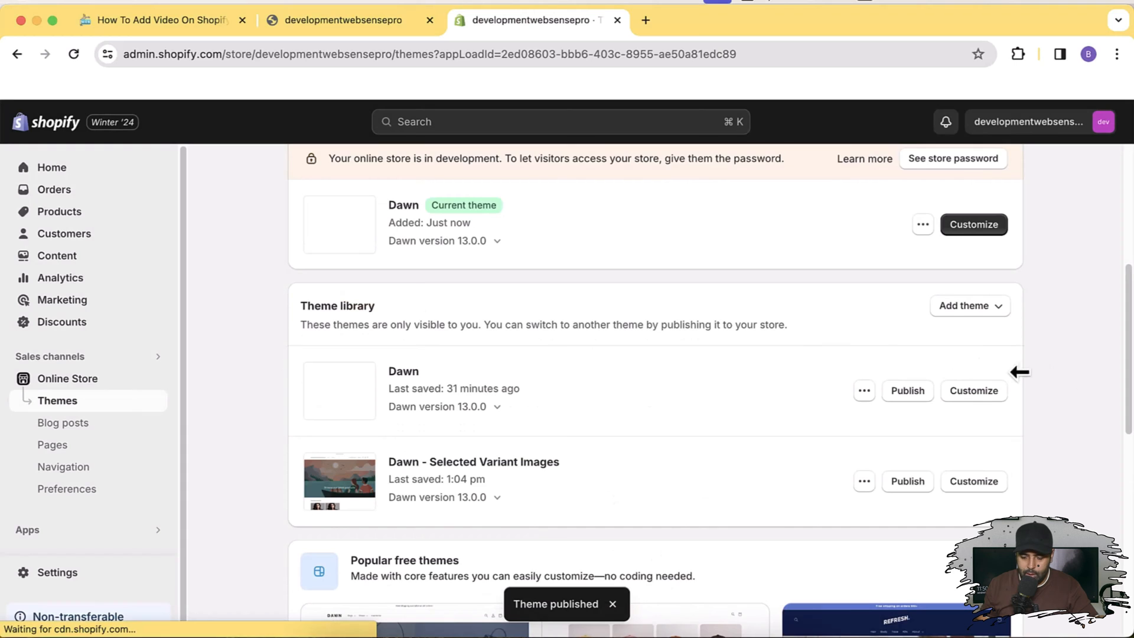
Preview the newly published Dawn theme in place of the old storefront tab and hide the preview bar
click(922, 389)
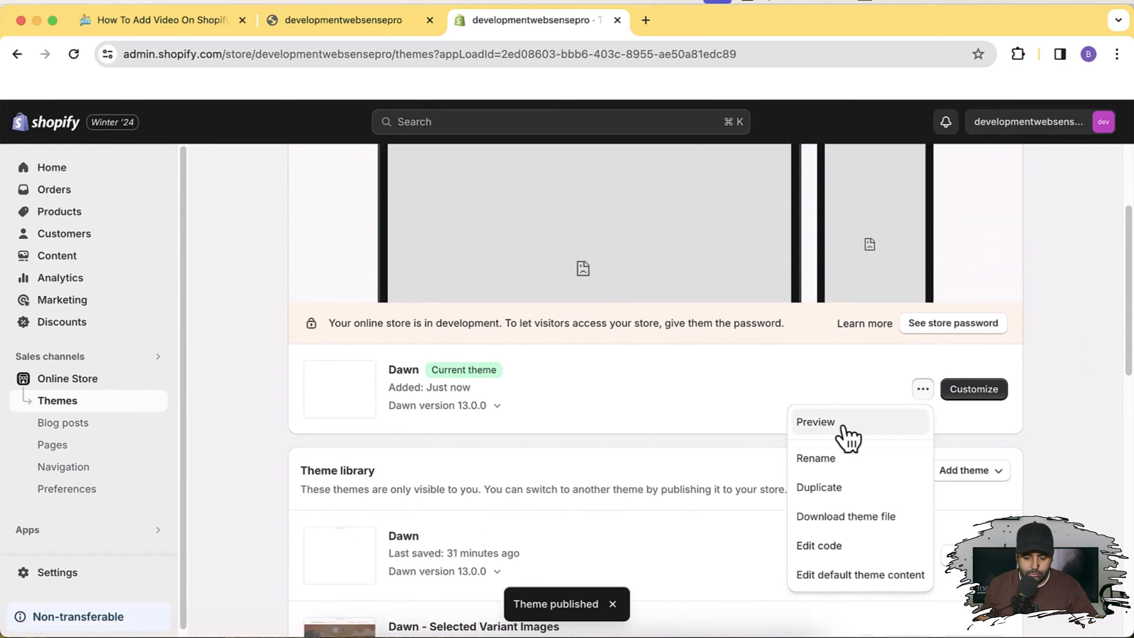
click(816, 422)
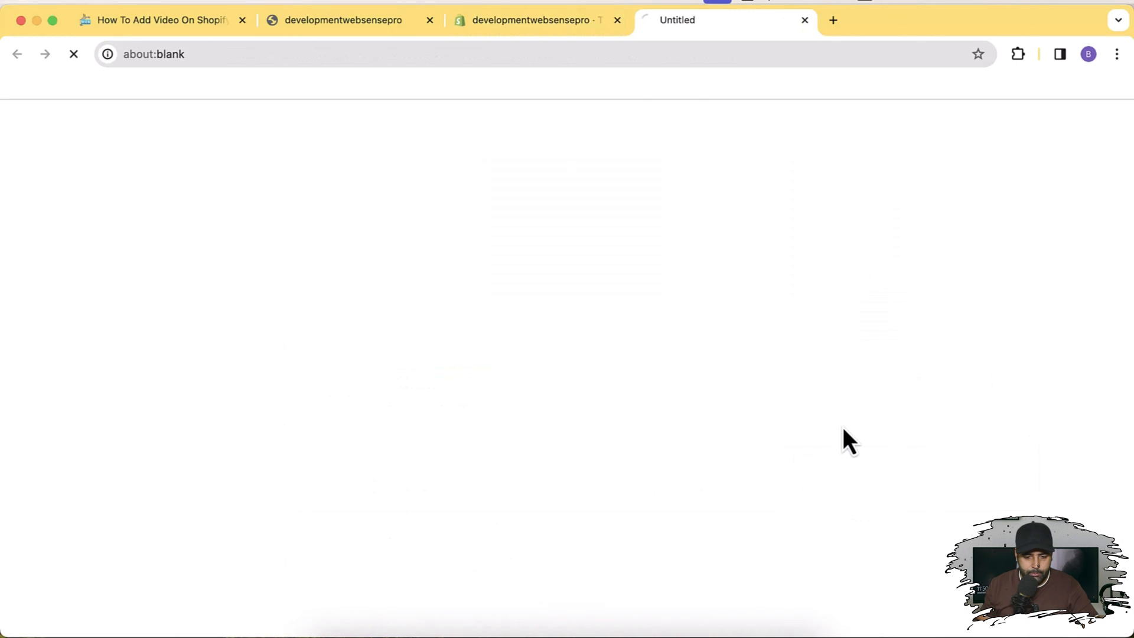
click(356, 25)
click(429, 21)
drag(520, 28, 362, 30)
mouse_move(1128, 177)
mouse_down()
mouse_move(1116, 440)
mouse_move(1124, 506)
mouse_move(1132, 180)
mouse_move(1131, 285)
mouse_move(1132, 194)
mouse_up()
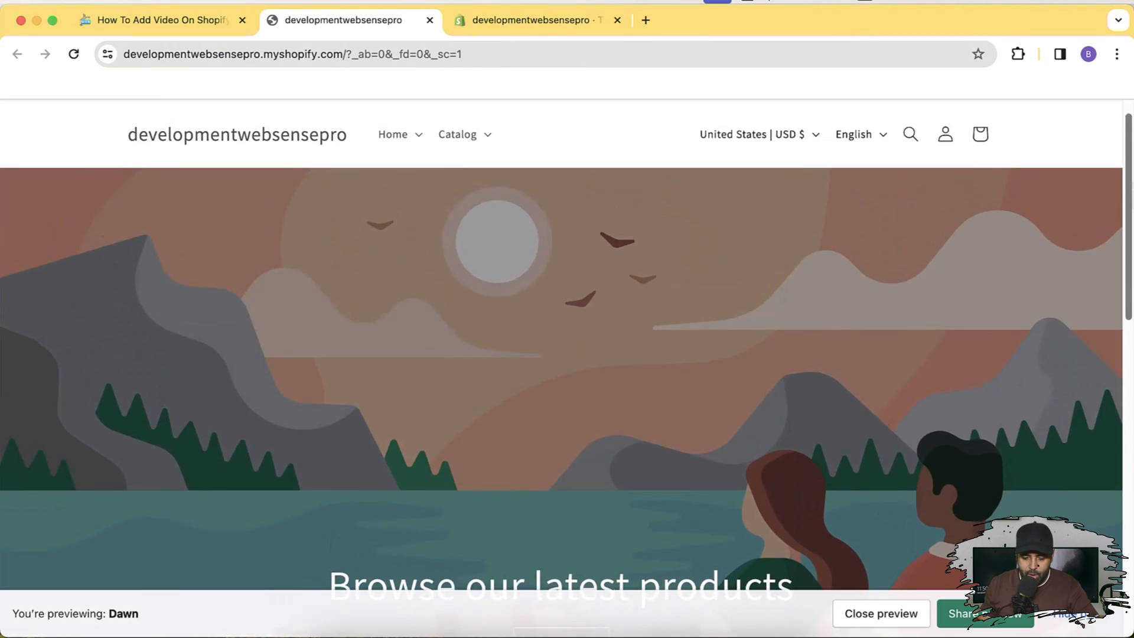
click(1072, 615)
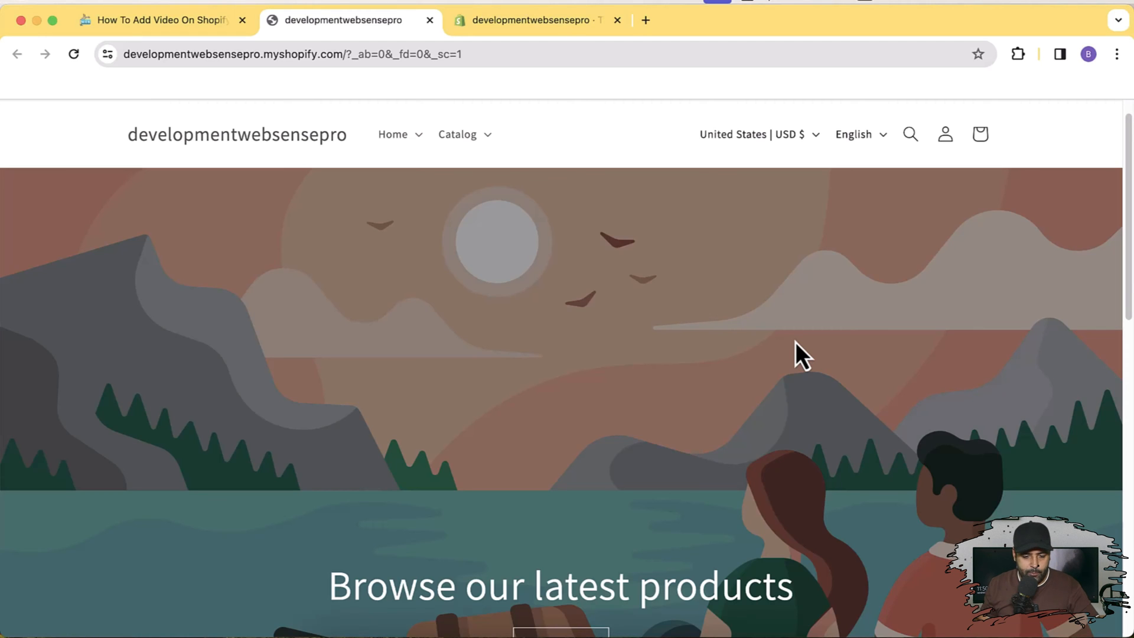
Customize the current Dawn theme and add a Custom Liquid section below Featured collection in the home page template
click(524, 27)
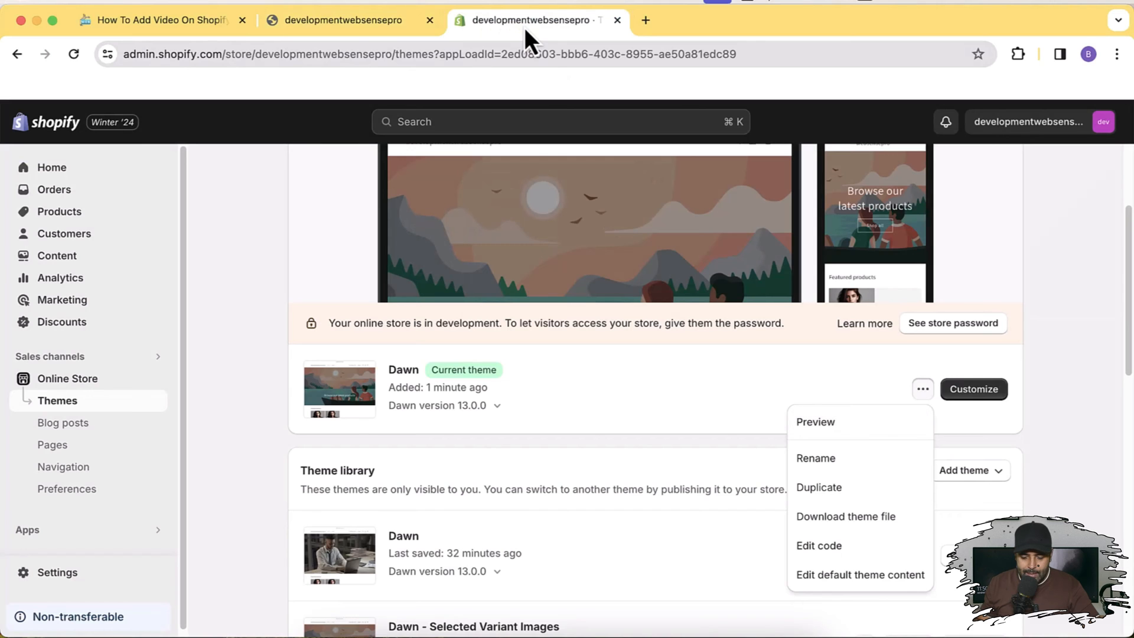
click(985, 391)
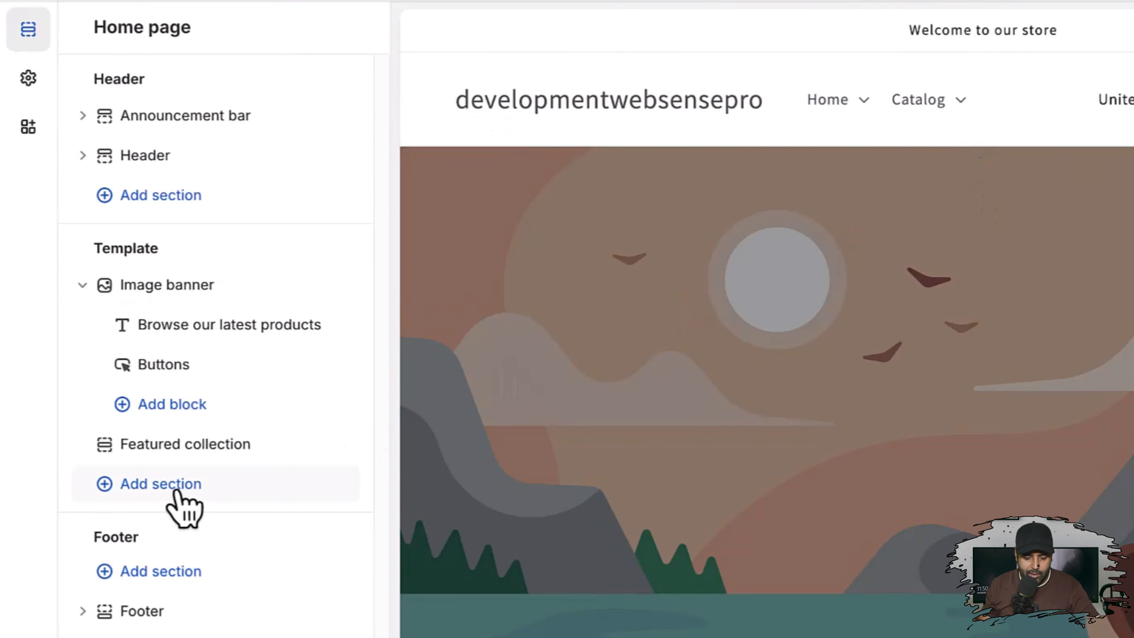
click(177, 493)
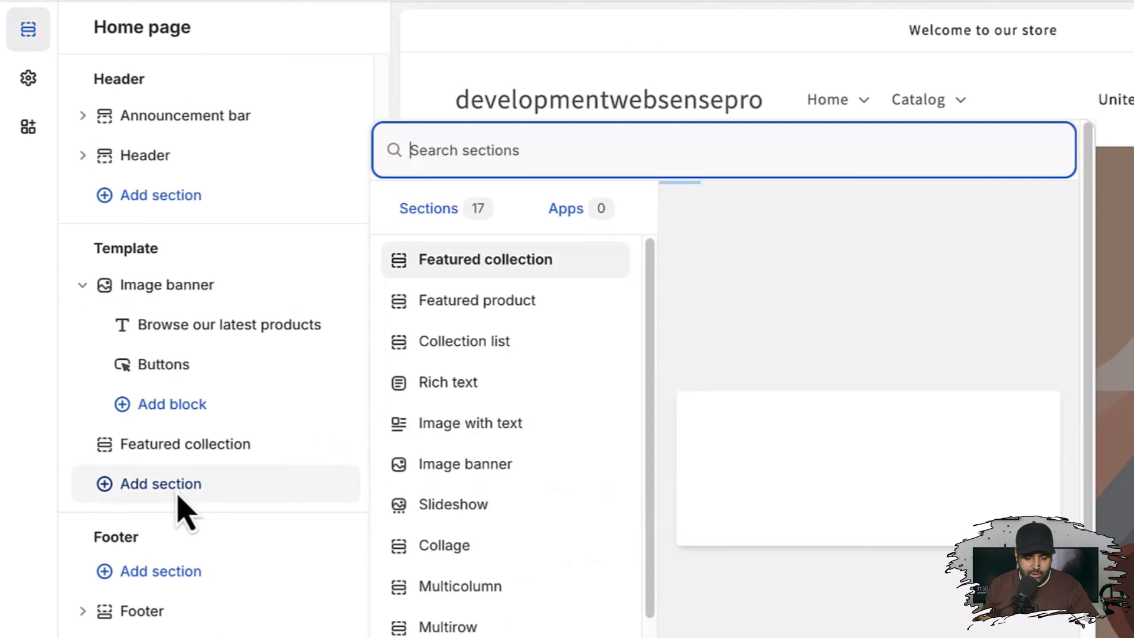
text(cu)
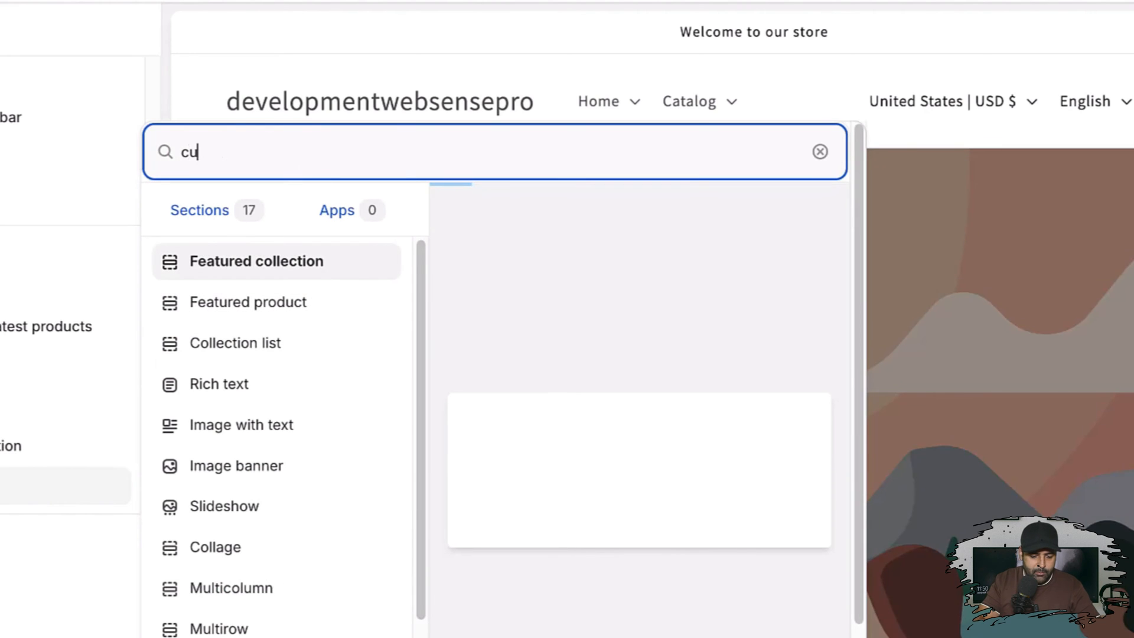
text(stom)
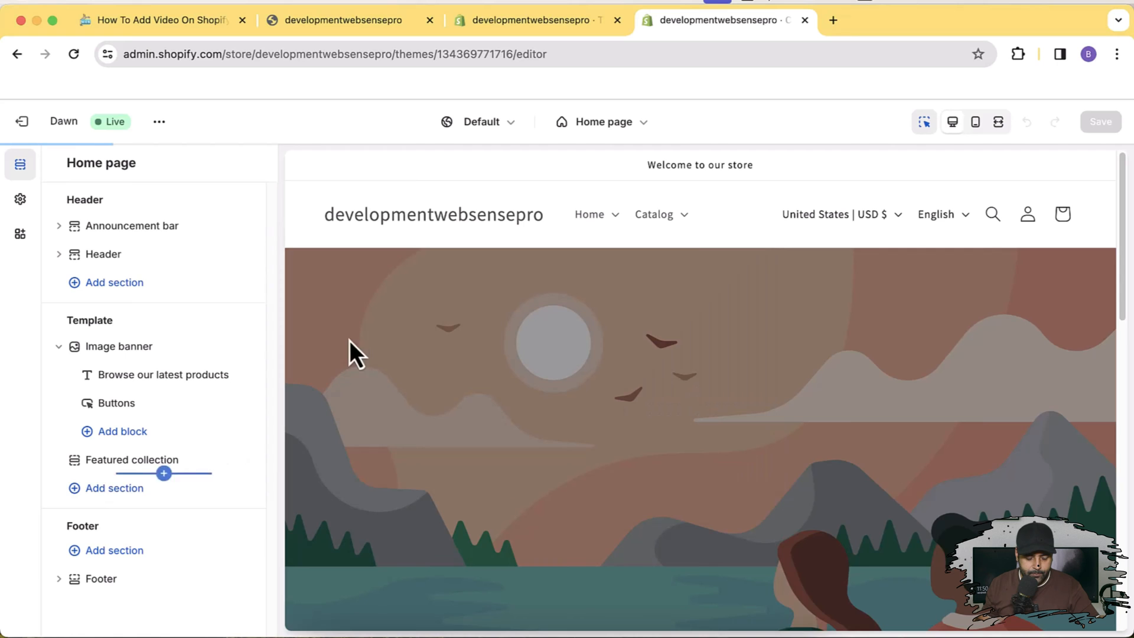
click(158, 499)
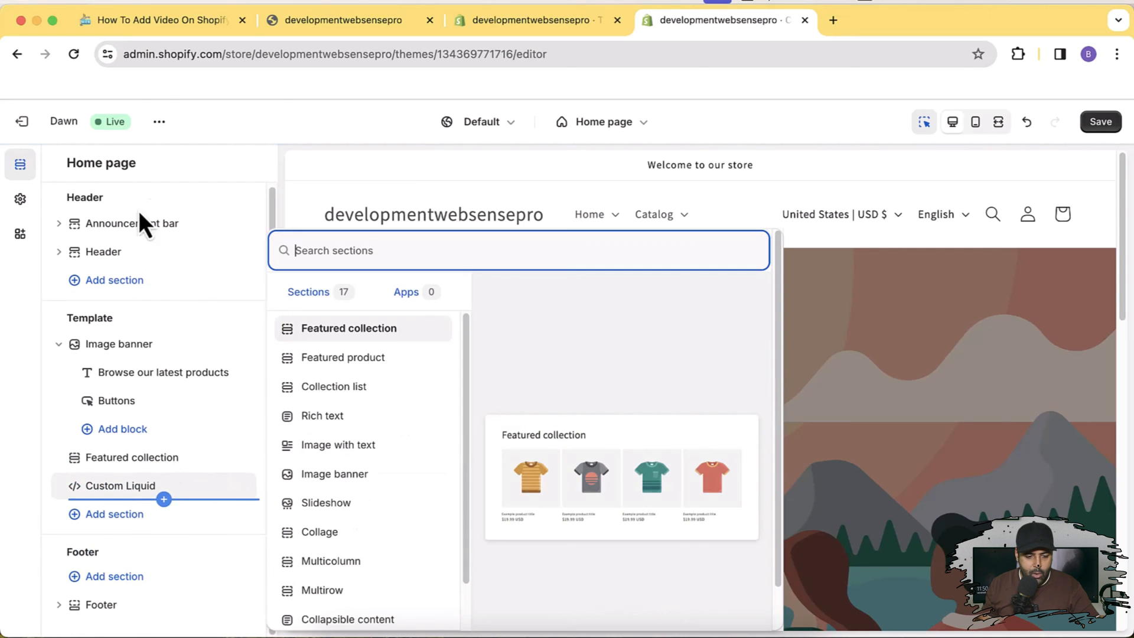
Copy the first option's video code from the article and paste it as the Liquid code of the home page's Custom Liquid section
click(138, 30)
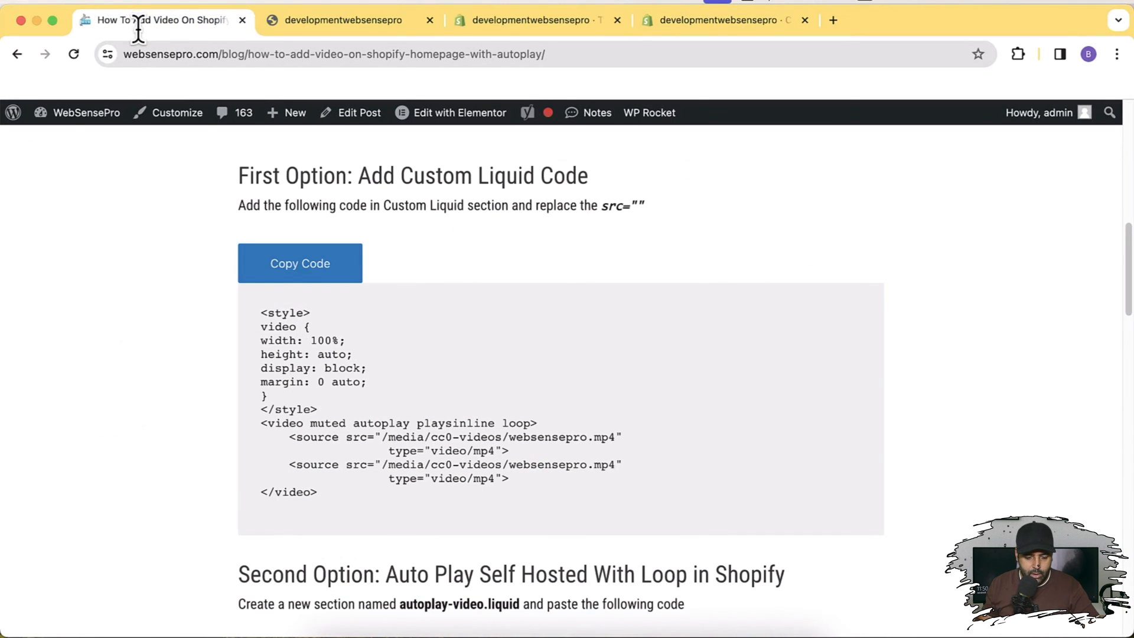
click(305, 273)
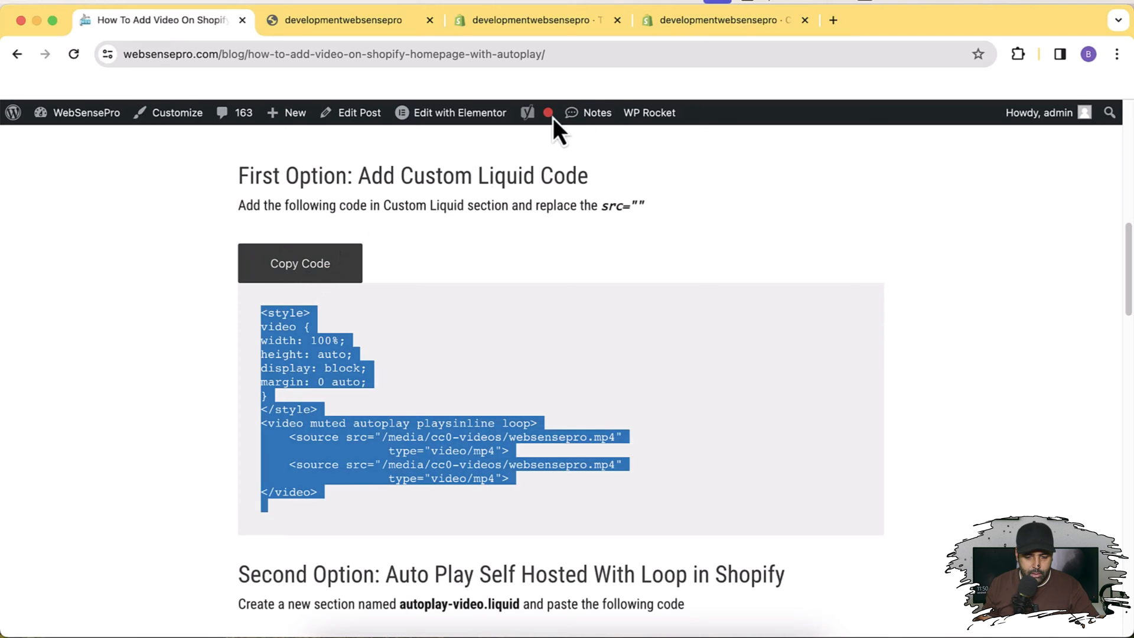
click(686, 30)
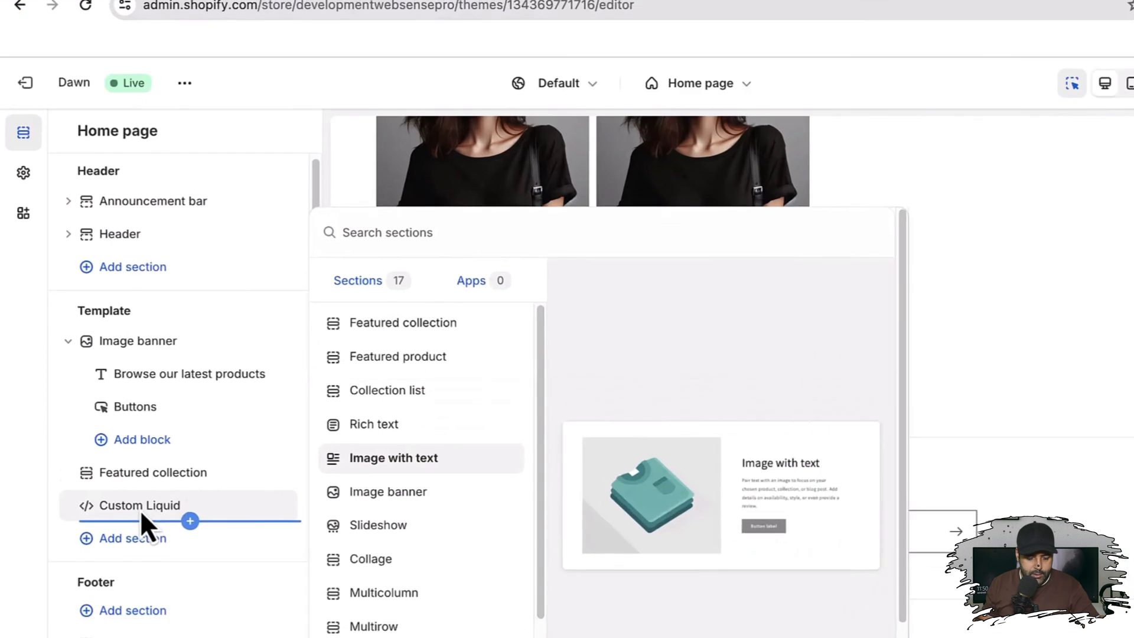
click(121, 487)
click(120, 487)
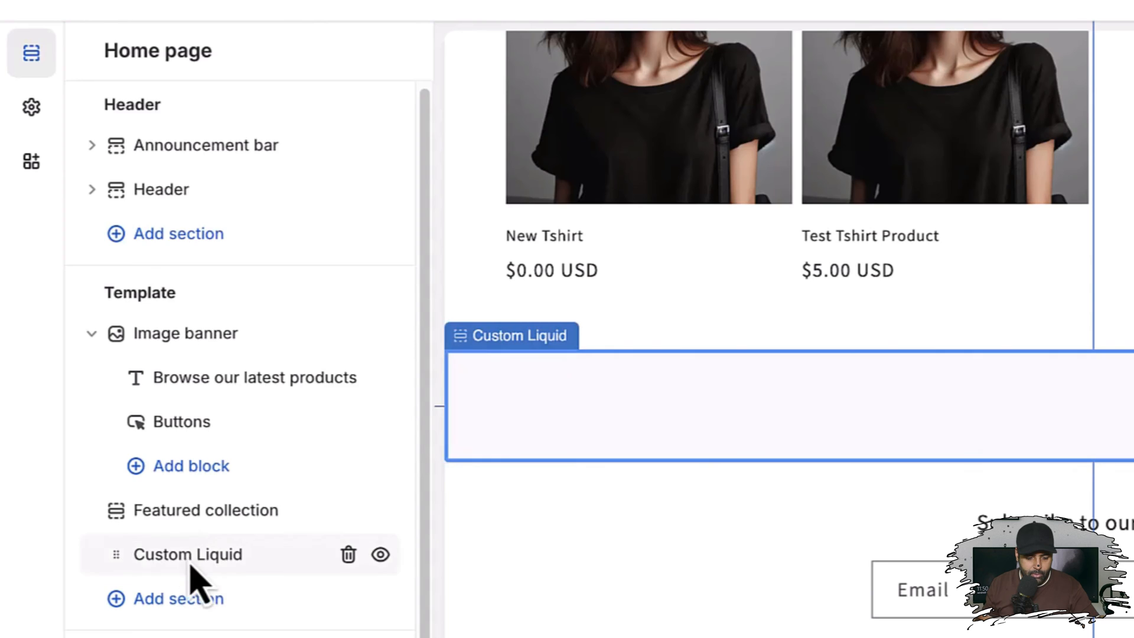
click(187, 555)
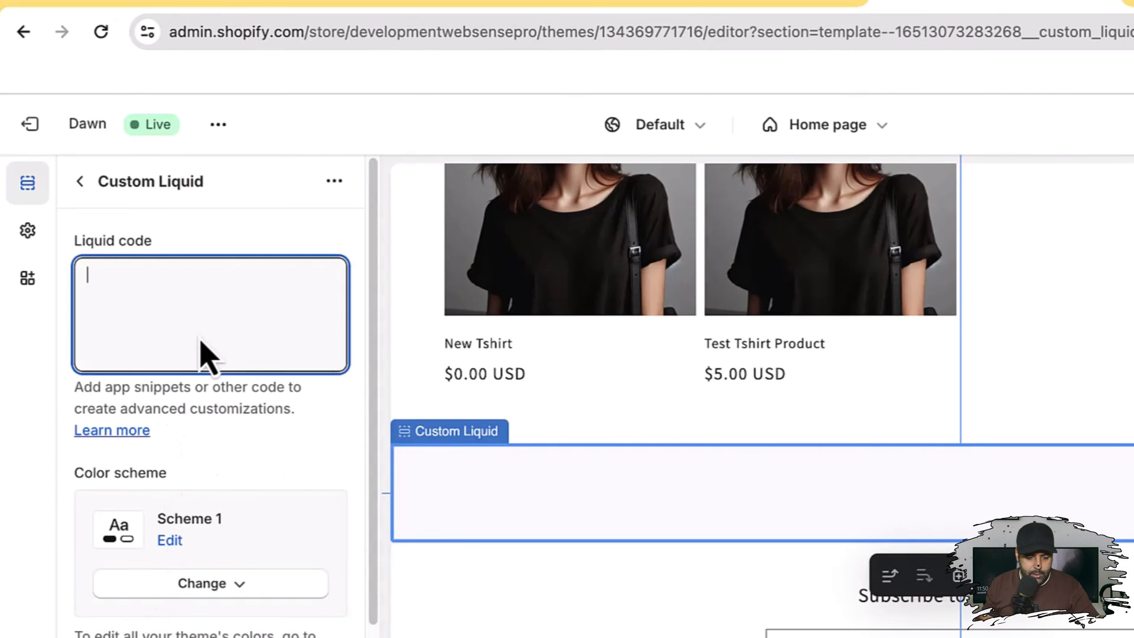
right_click(198, 333)
click(263, 506)
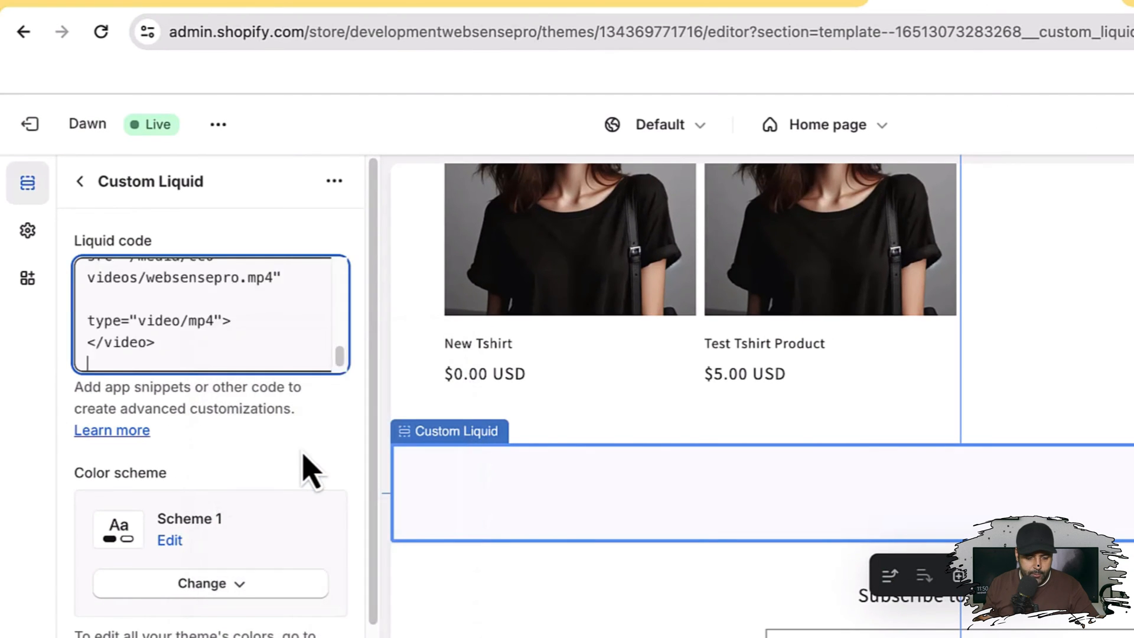
key(super+v)
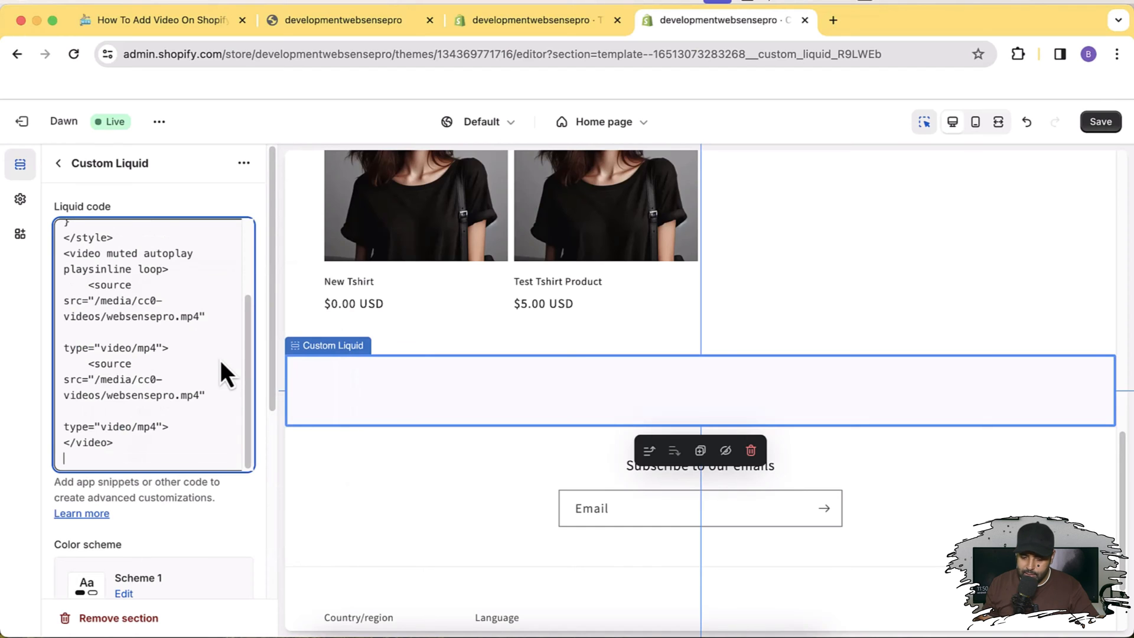
Locate the two placeholder video paths in the Liquid code and copy the link of the video (1080p) file from the store's Files
drag(201, 317, 95, 307)
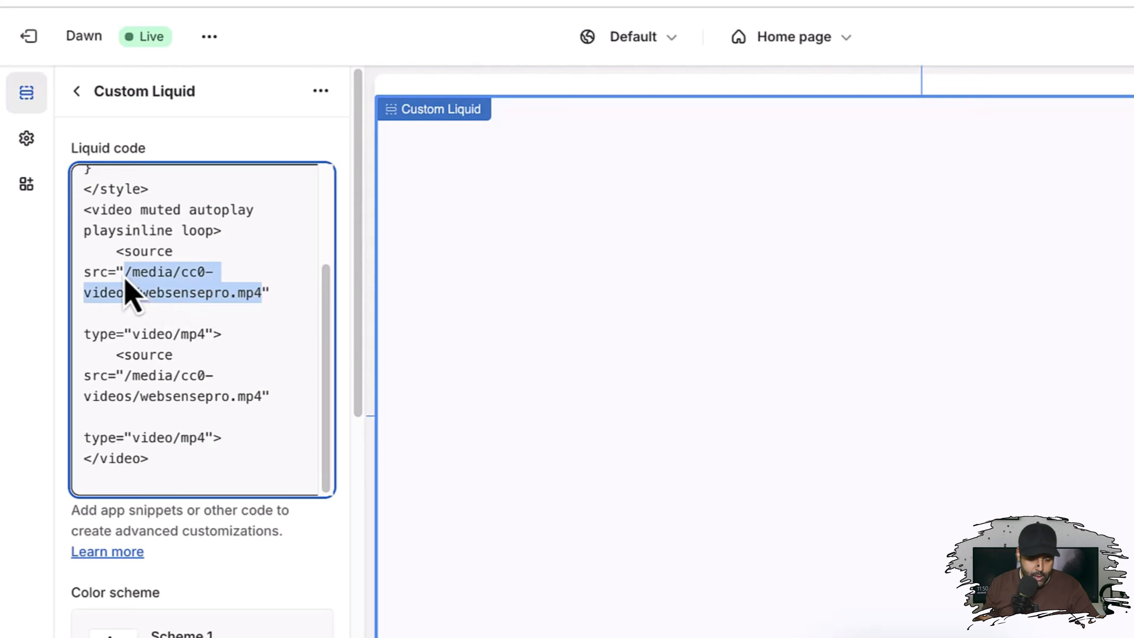
drag(255, 397, 126, 384)
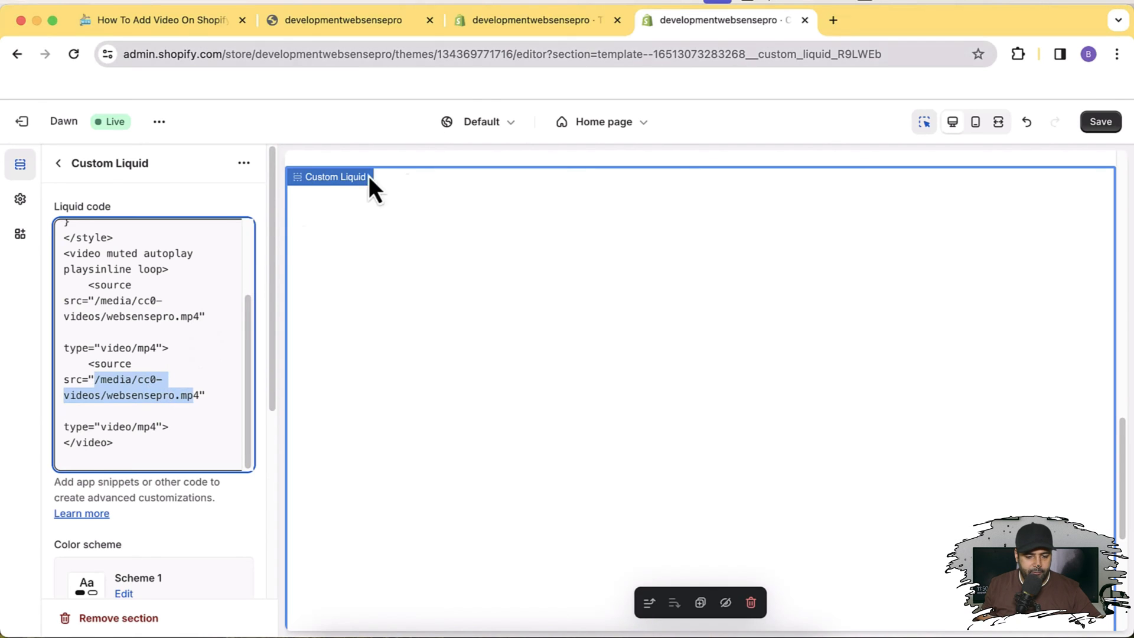
click(520, 34)
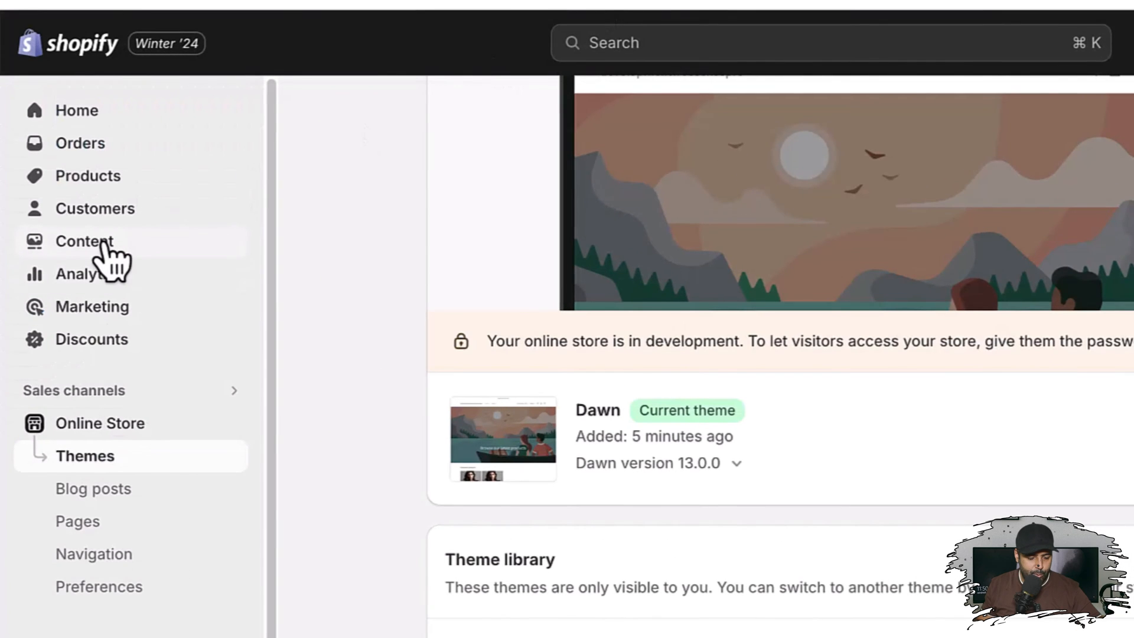
click(74, 257)
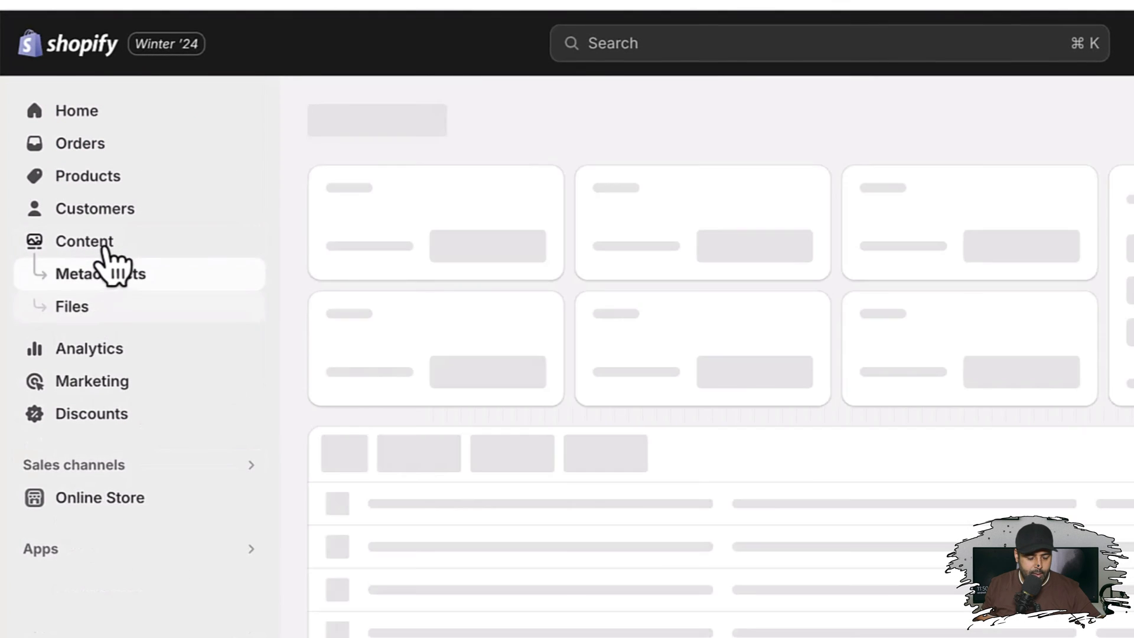
click(107, 311)
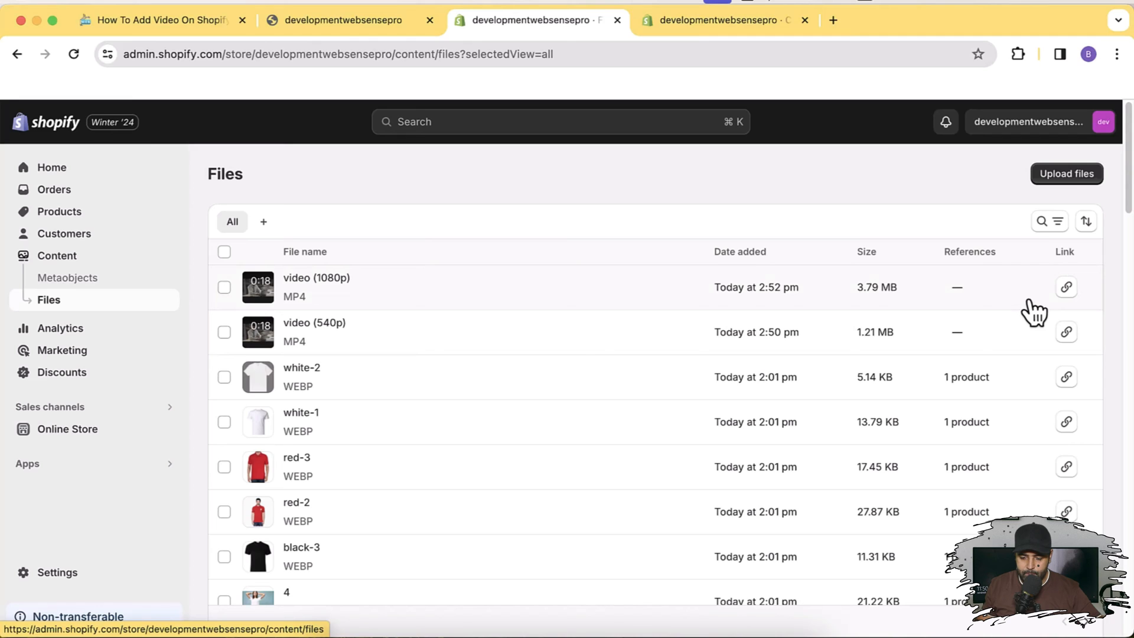
click(1066, 289)
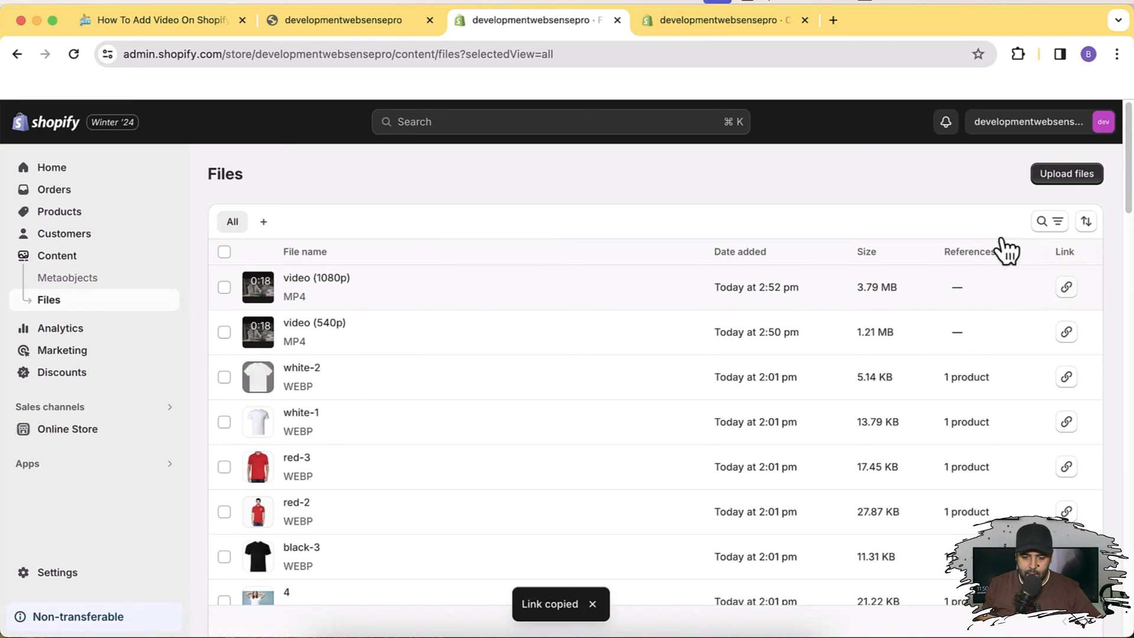
Replace both video source paths in the Custom Liquid code with the copied file link and save the theme
click(753, 30)
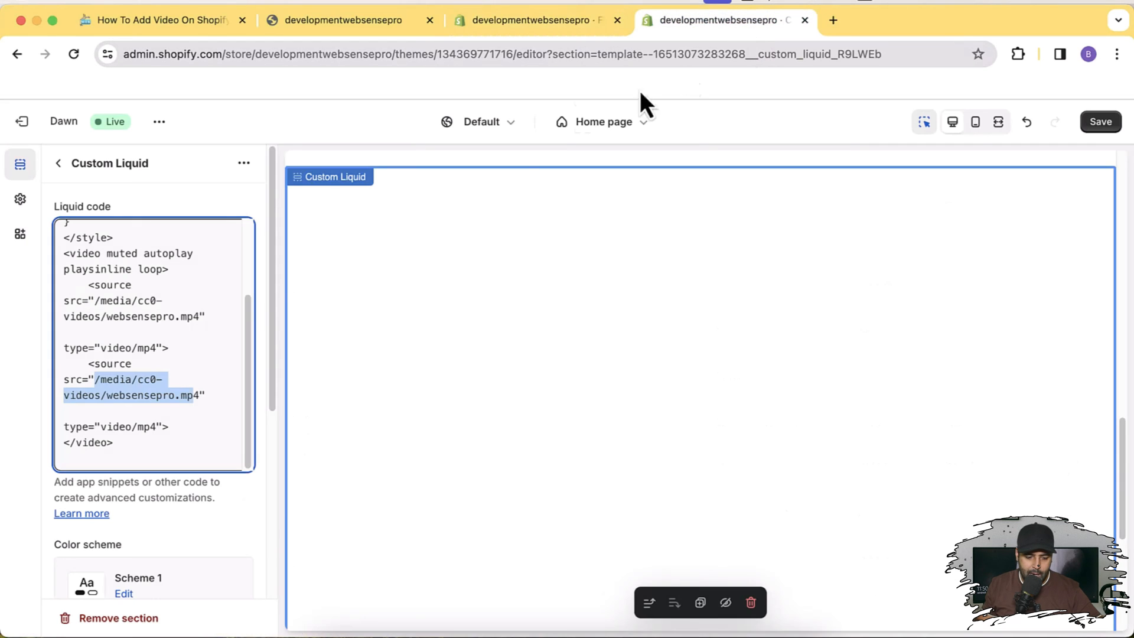
click(119, 350)
drag(106, 385, 183, 396)
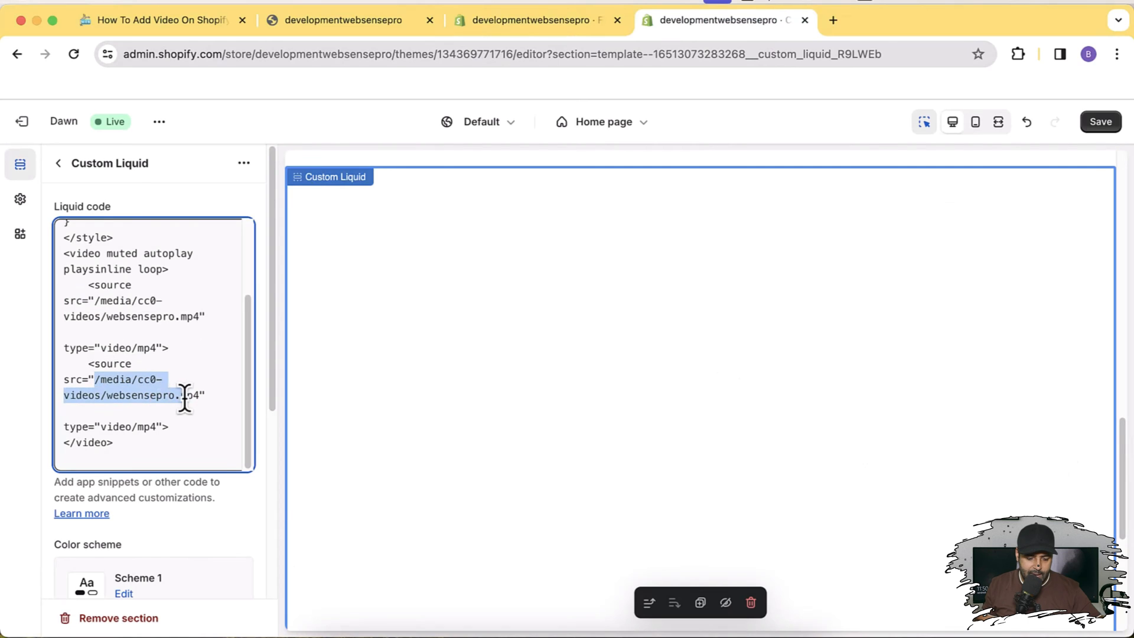
key(super+v)
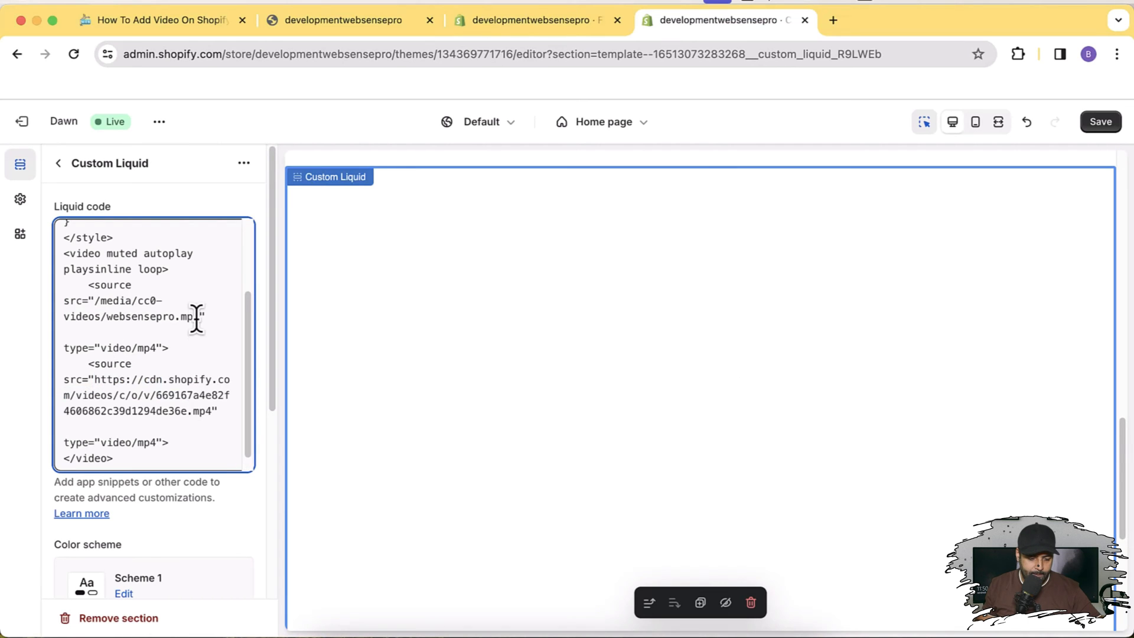
drag(196, 318, 95, 306)
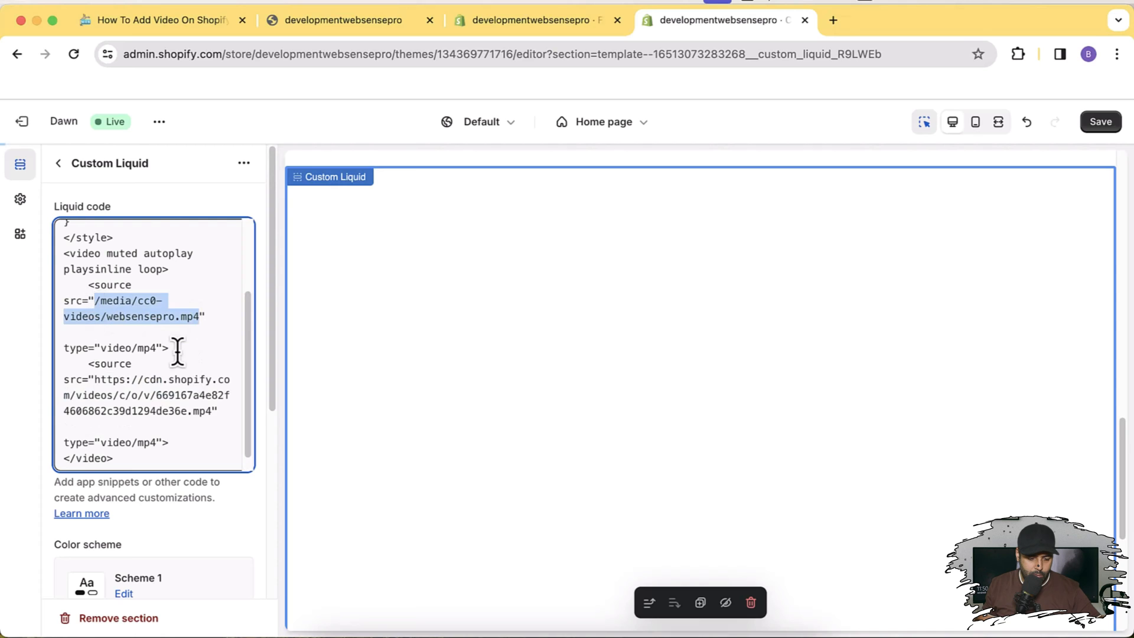
key(super+v)
key(super+s)
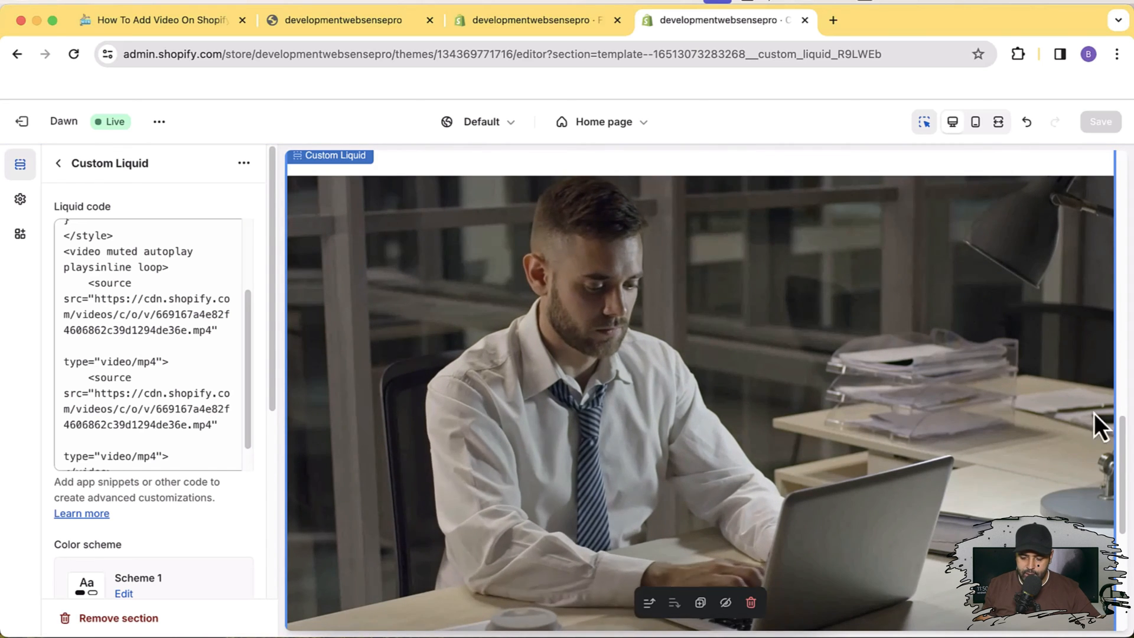
Move the Custom Liquid section above the Image banner in the home page template and hide the Image banner
mouse_move(1121, 449)
mouse_down()
mouse_move(1123, 464)
mouse_move(1127, 407)
mouse_move(1129, 439)
mouse_up()
scroll(195, 266, up, 3)
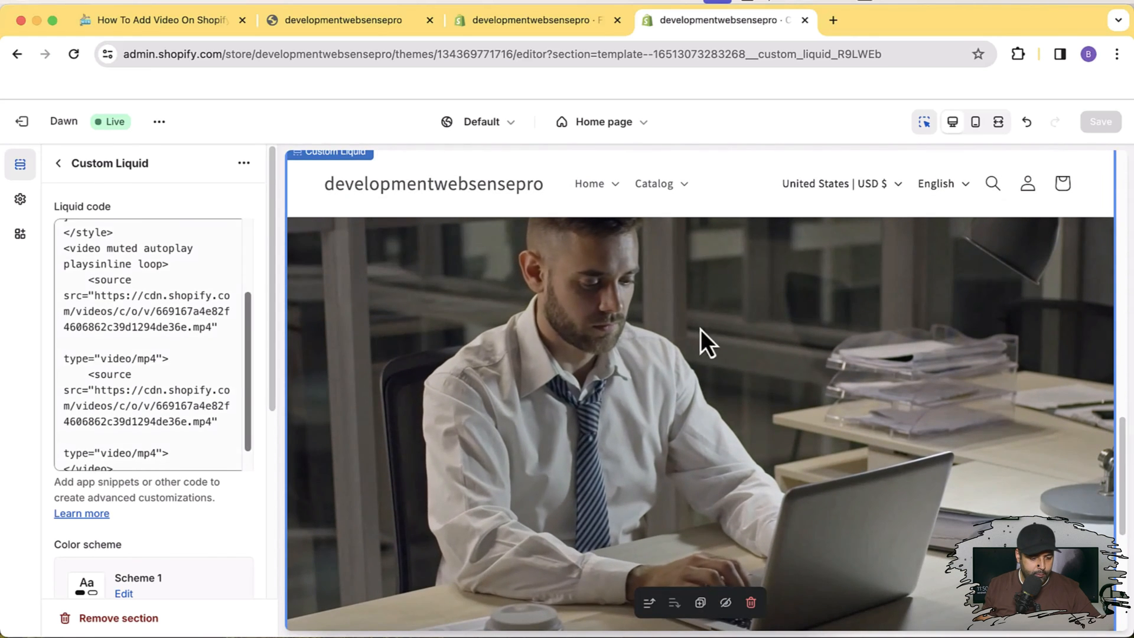
click(58, 163)
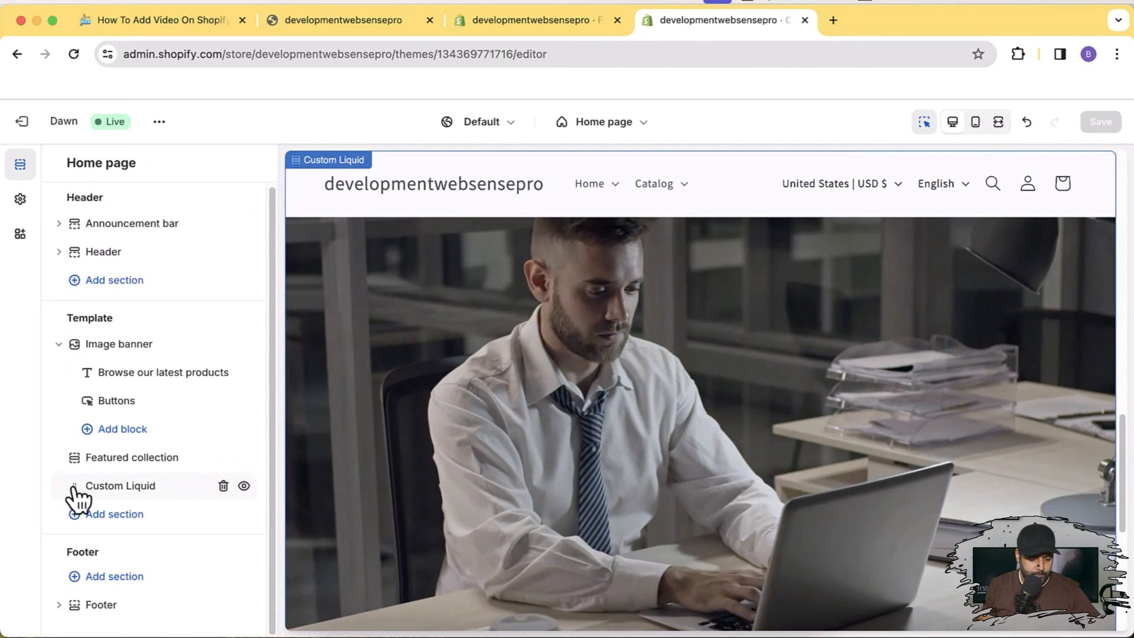
drag(75, 490, 88, 367)
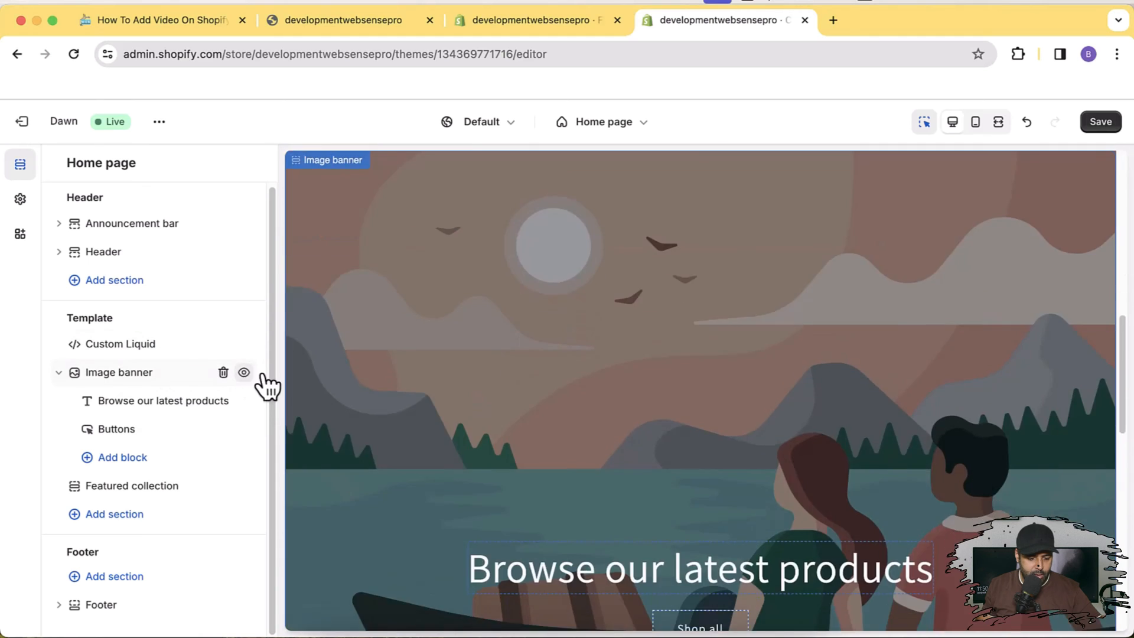
click(244, 372)
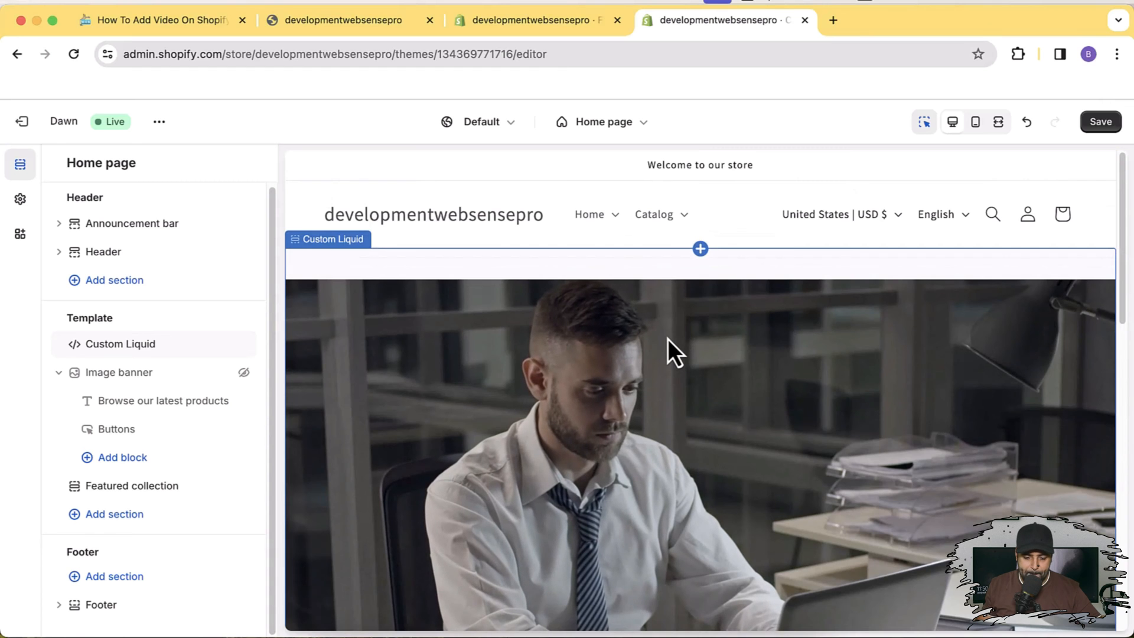
scroll(754, 293, down, 3)
scroll(753, 289, down, 3)
scroll(753, 289, up, 5)
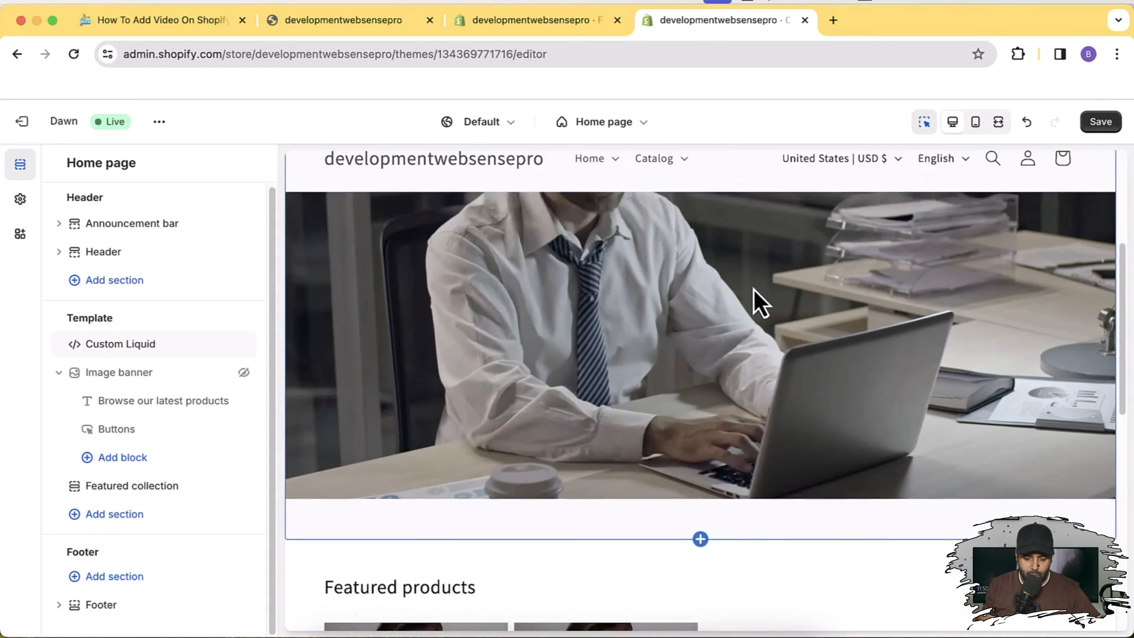
scroll(753, 289, down, 3)
scroll(753, 289, up, 3)
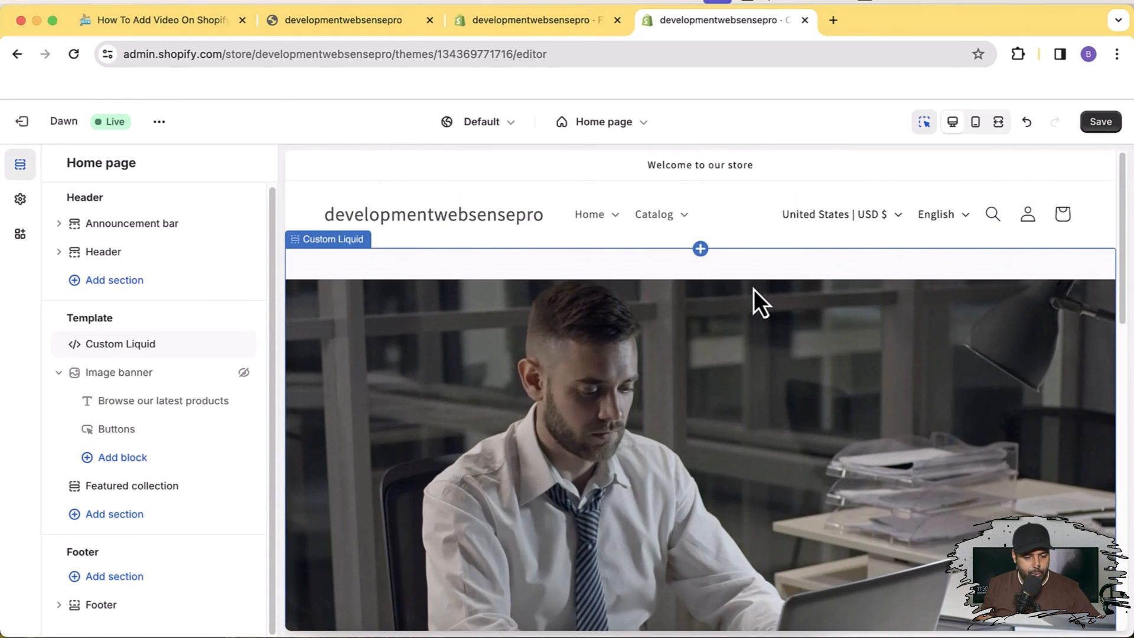
Review the article's second option for a self-hosted looping video and open the Dawn theme's code for editing
click(218, 29)
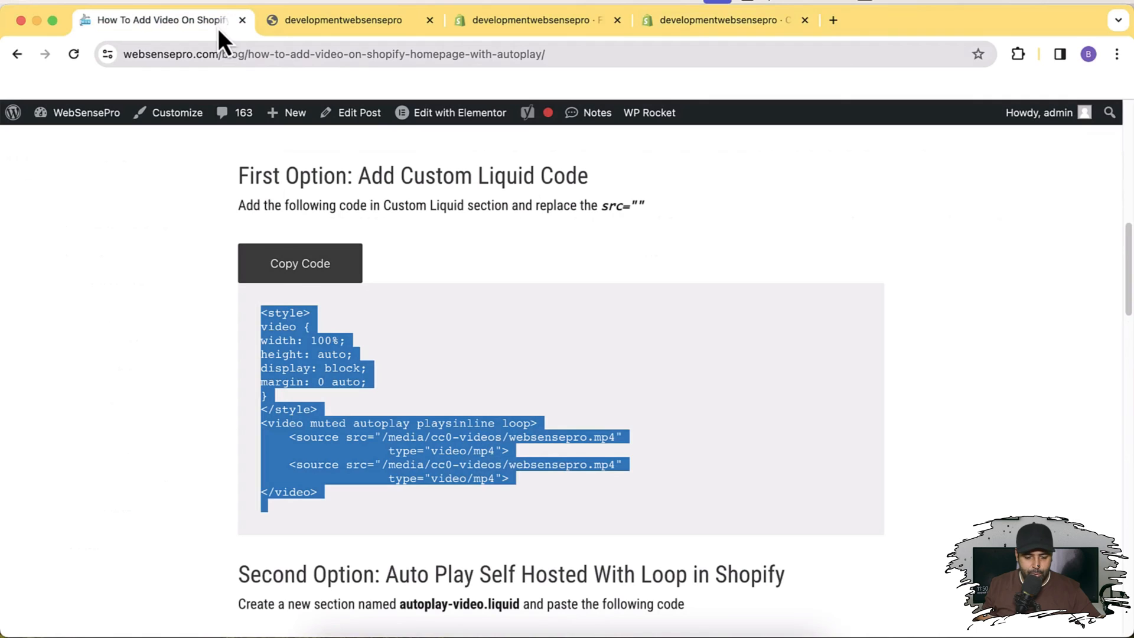
scroll(1130, 269, down, 6)
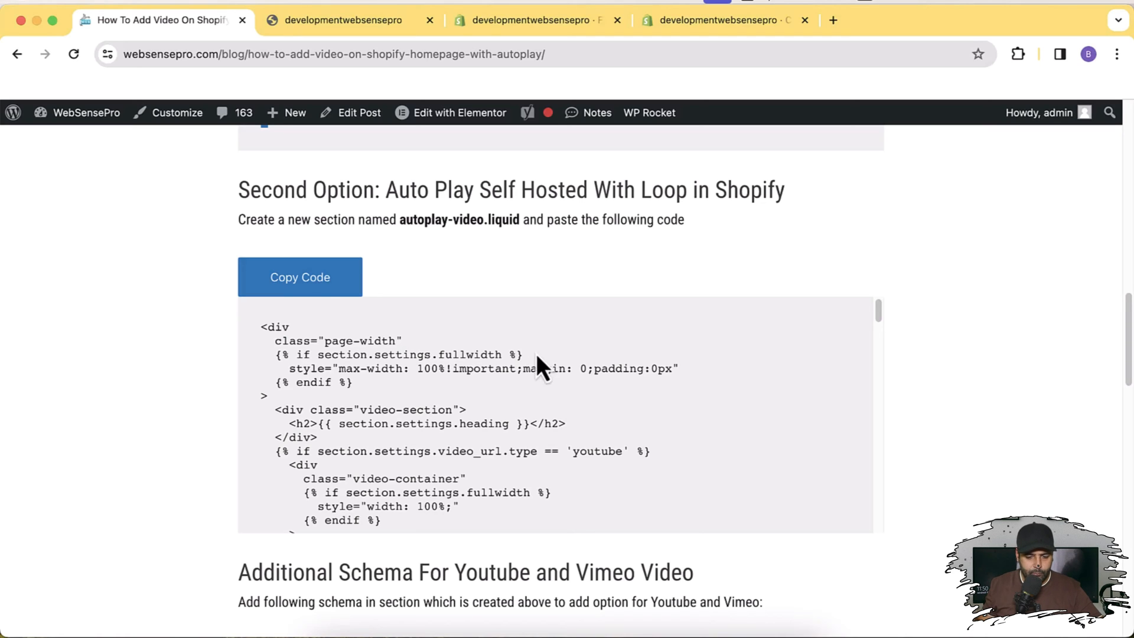
click(535, 27)
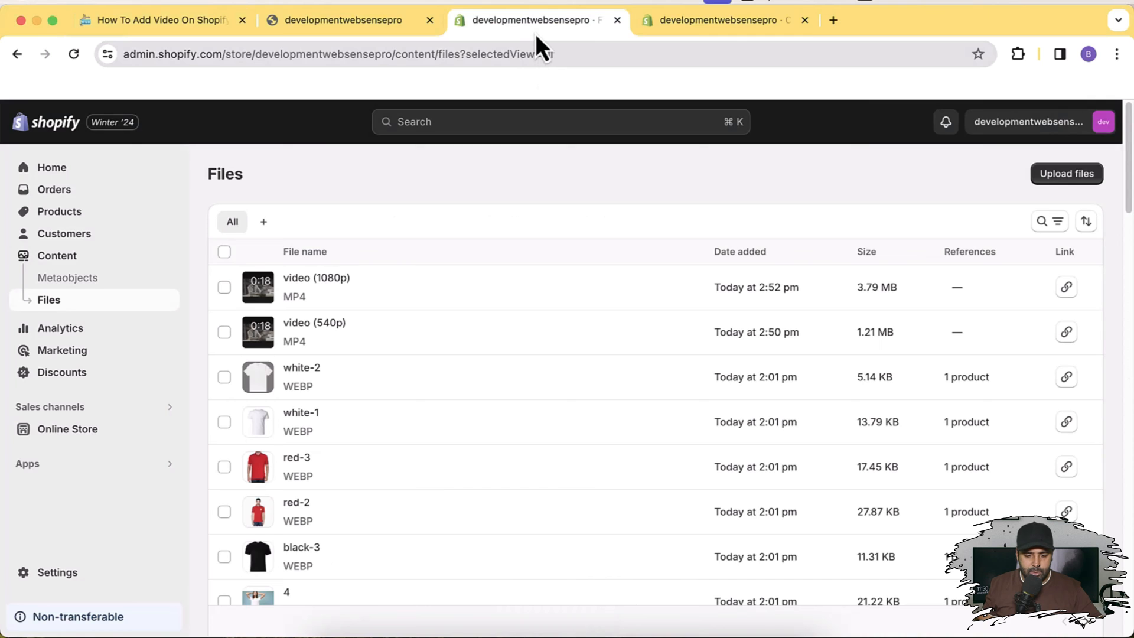
click(715, 23)
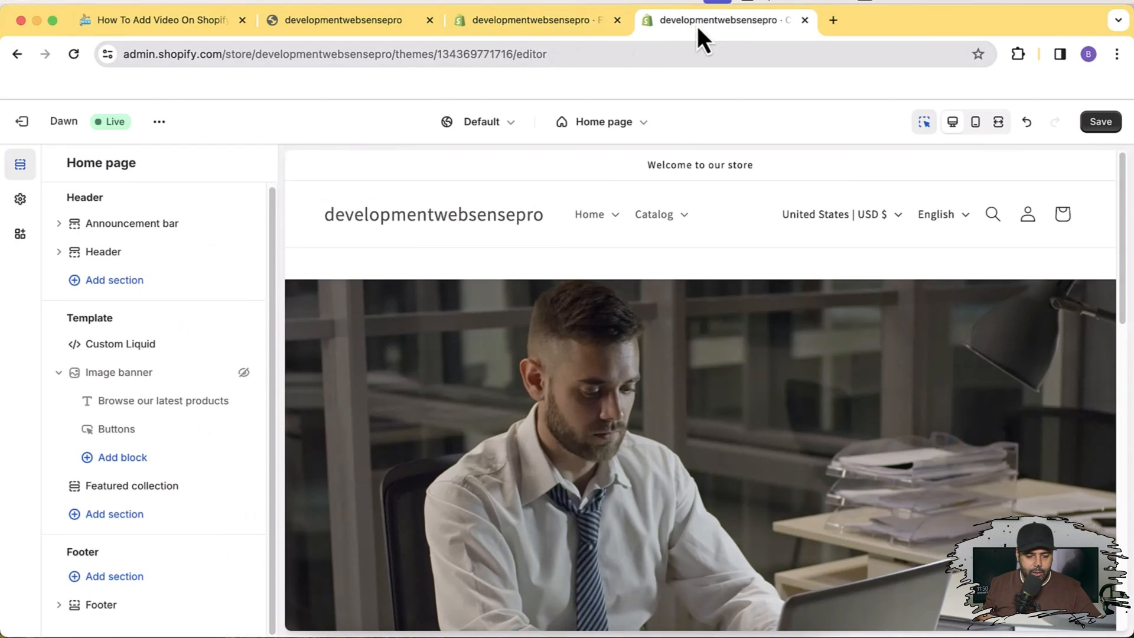
click(158, 123)
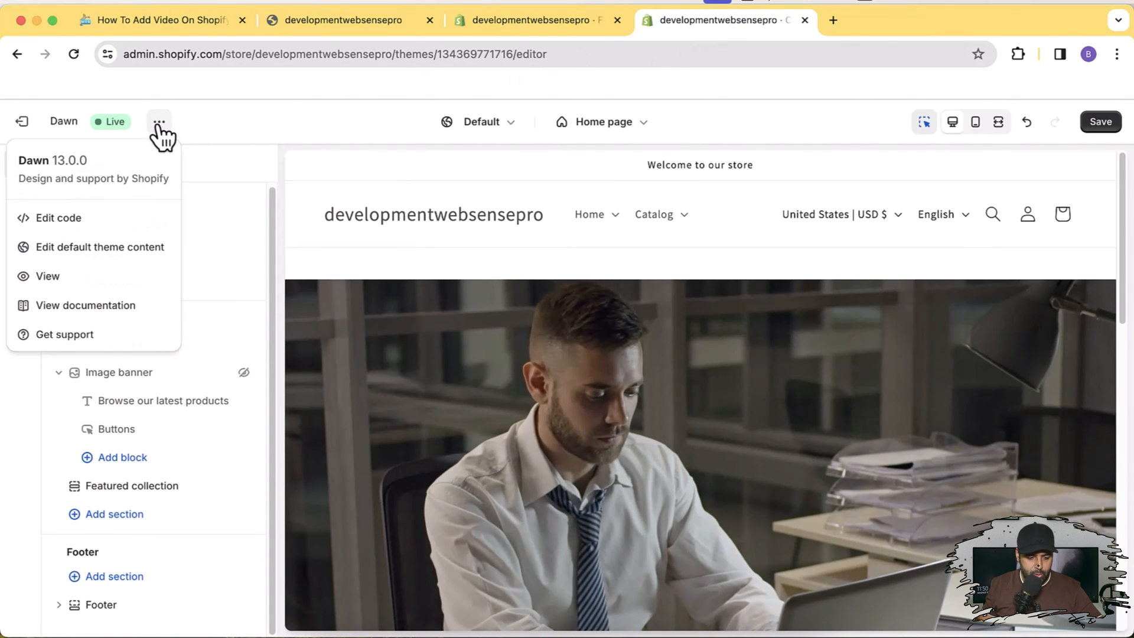
click(112, 232)
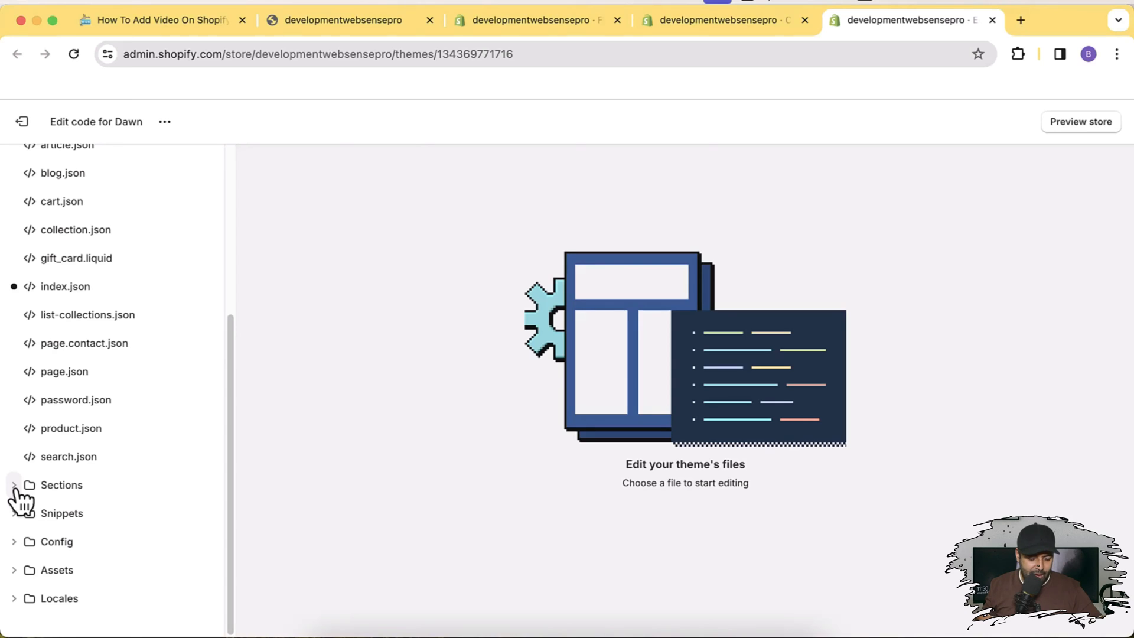
Create a new liquid section file named video-autplay in the Dawn theme's Sections folder
click(15, 486)
scroll(128, 331, down, 3)
click(106, 401)
click(408, 403)
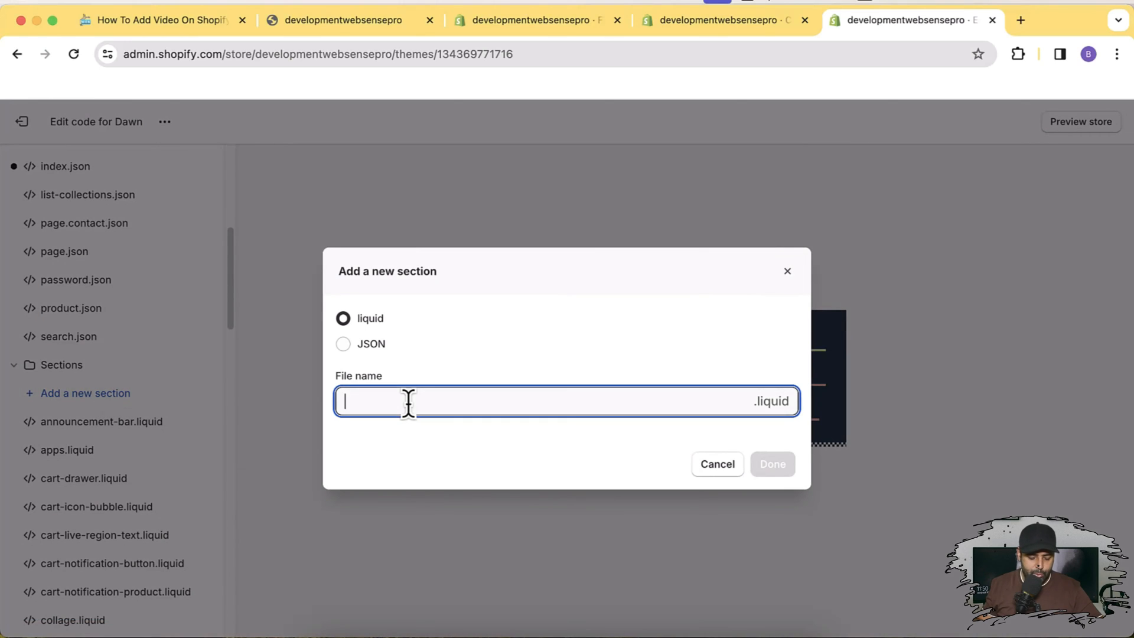
text(video-autplay)
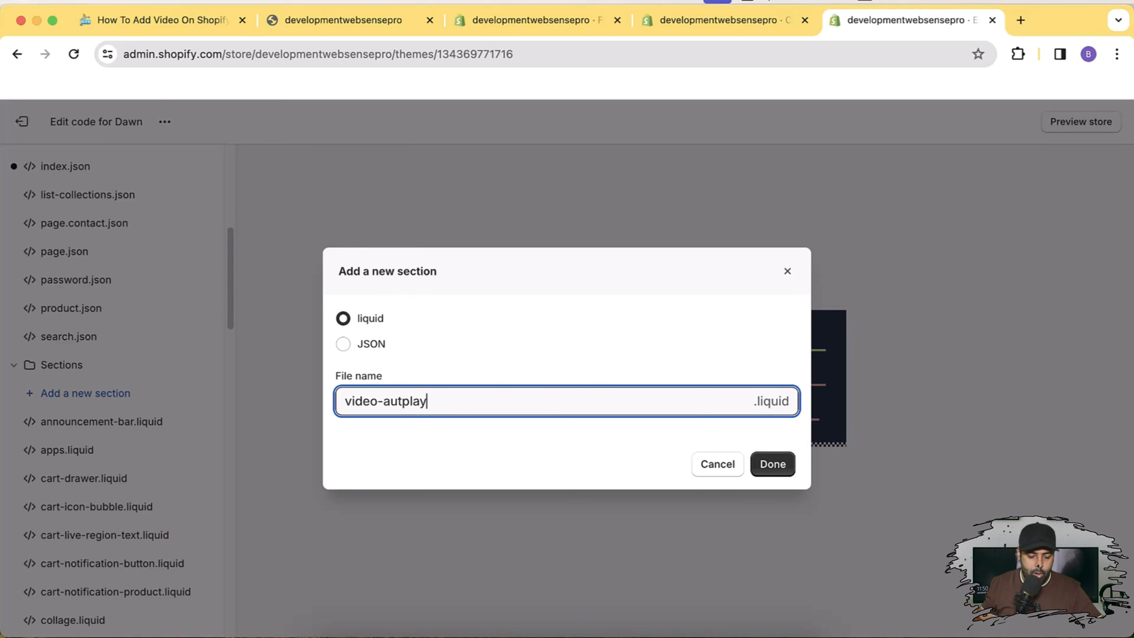
click(773, 467)
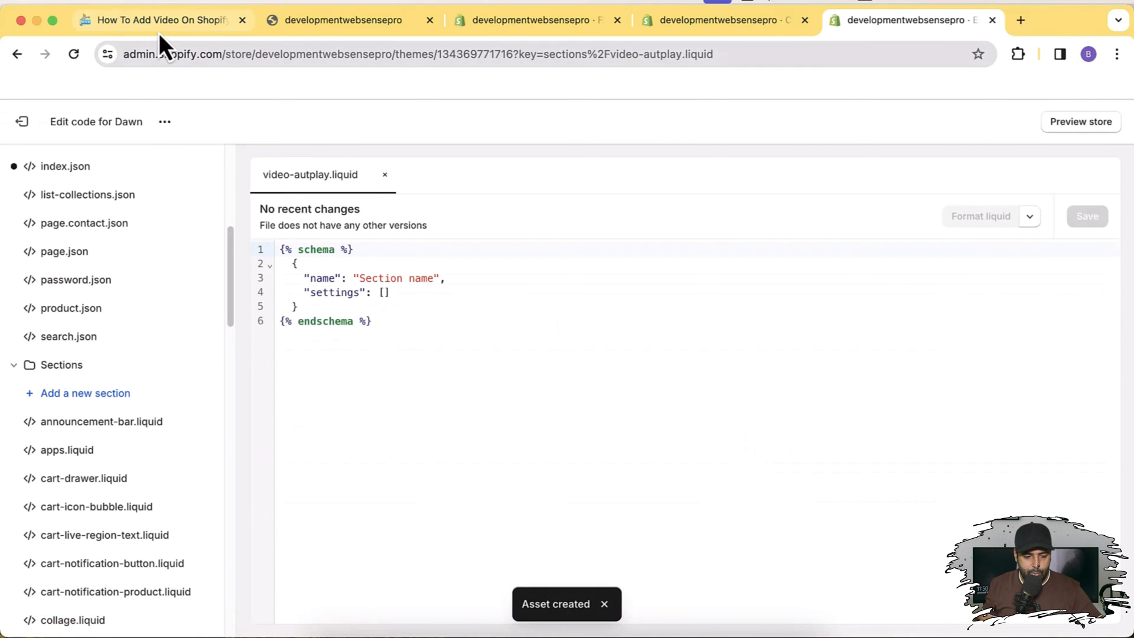
Replace the default schema in video-autplay.liquid with the article's second option code and save the file
click(157, 24)
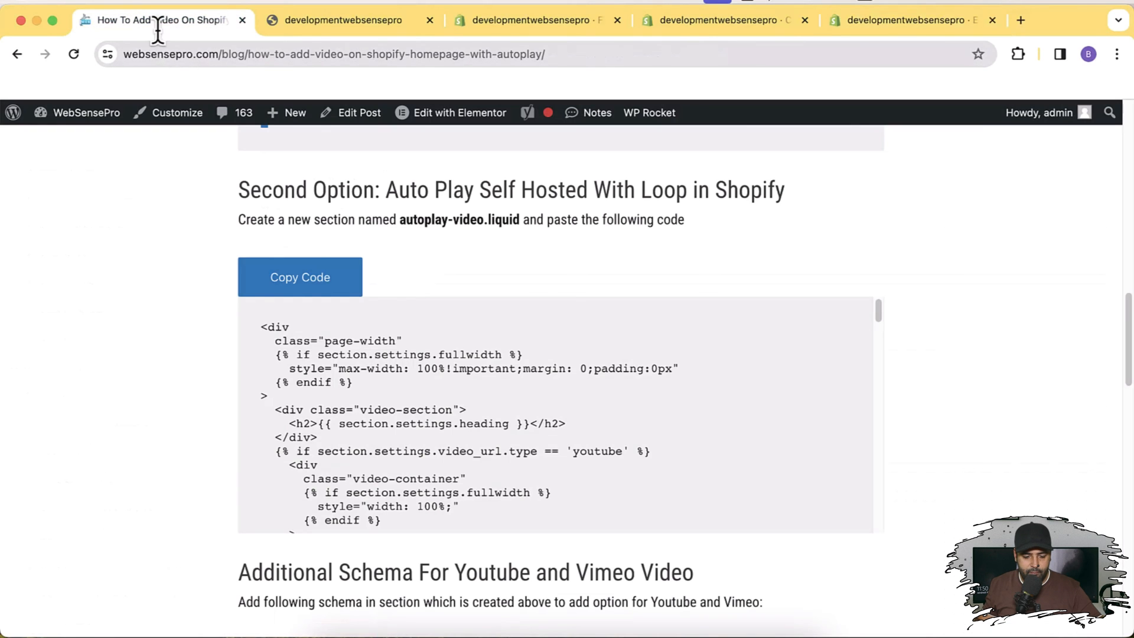
click(343, 281)
click(860, 24)
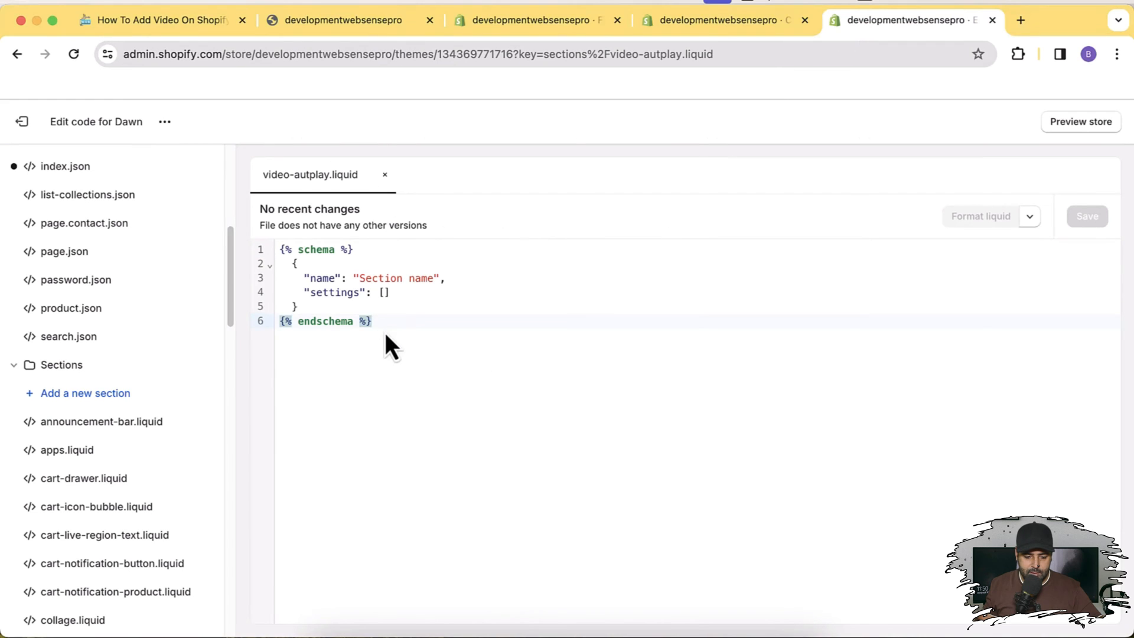
drag(372, 321, 281, 255)
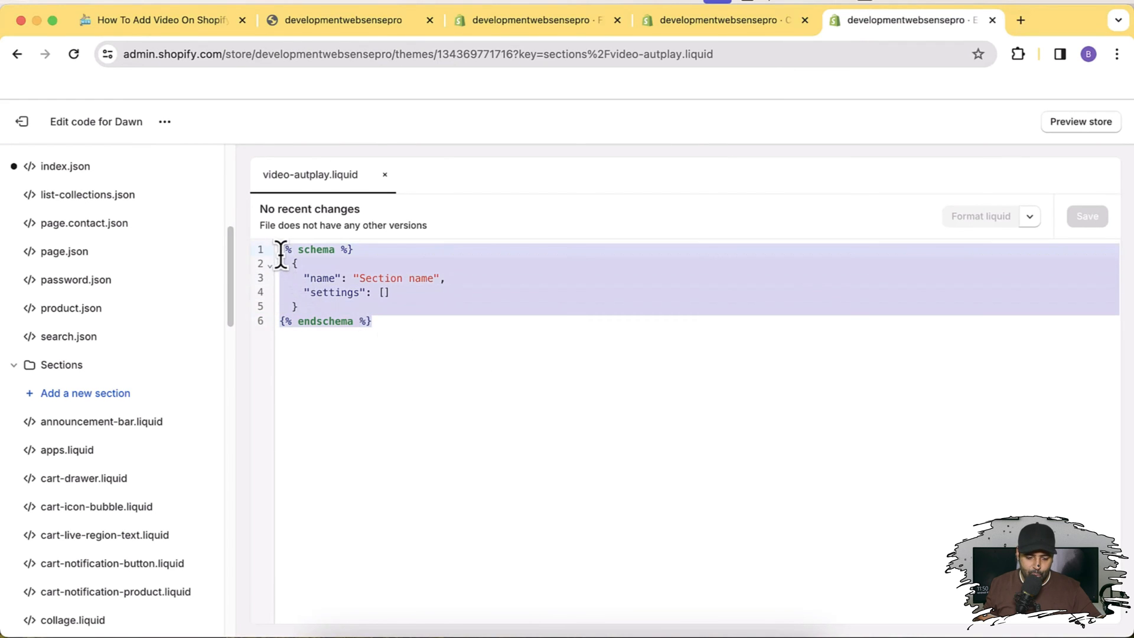
key(BackSpace)
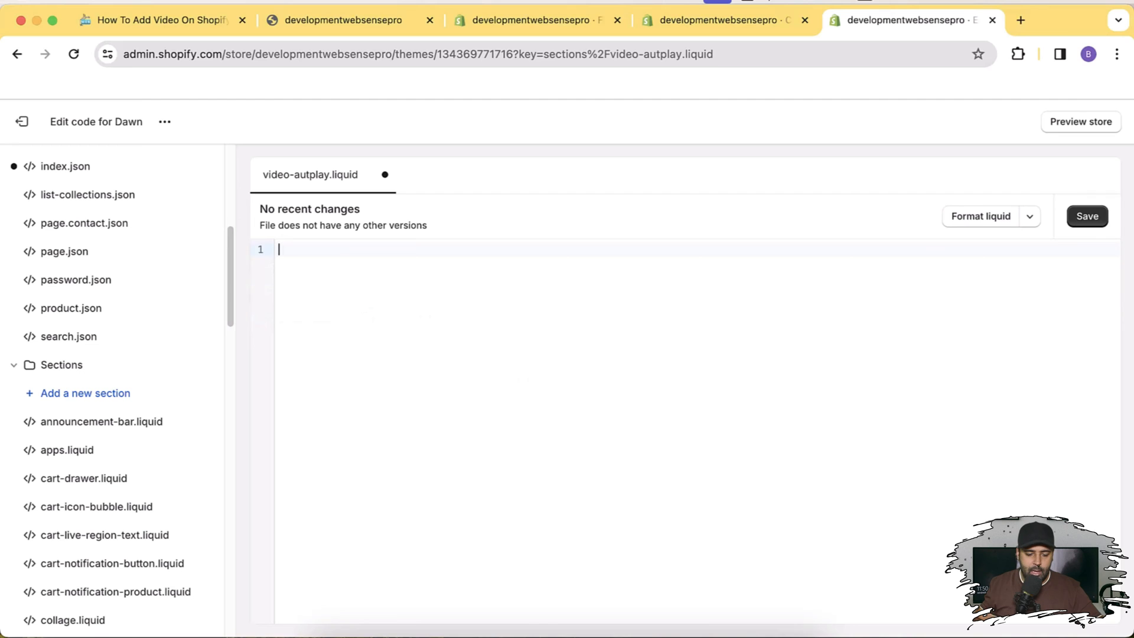
right_click(375, 278)
click(405, 396)
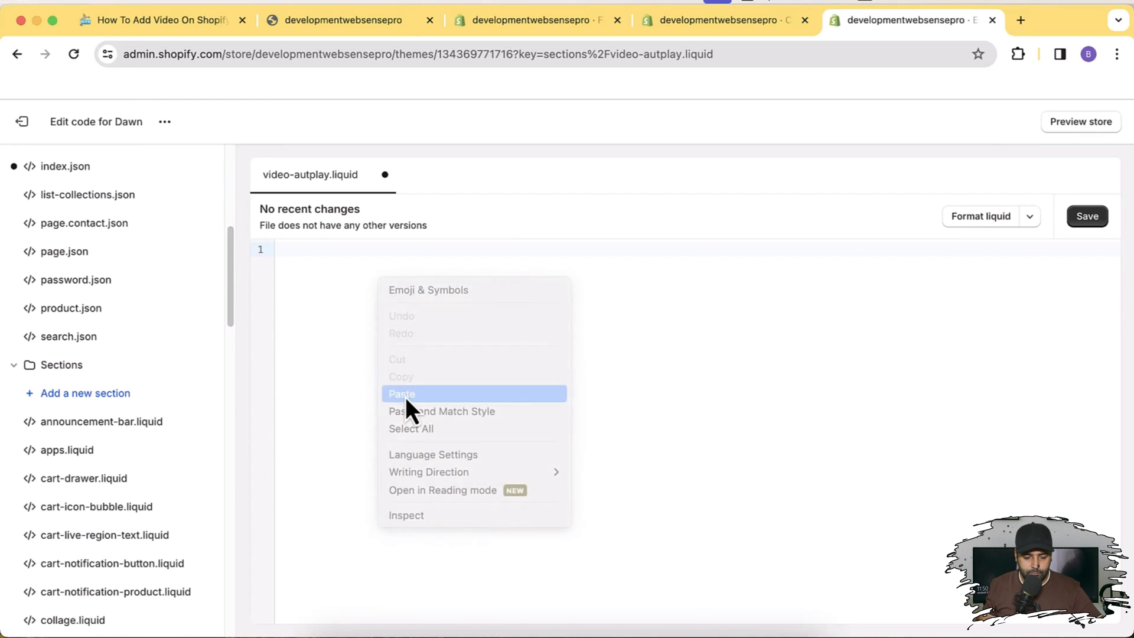
click(1093, 228)
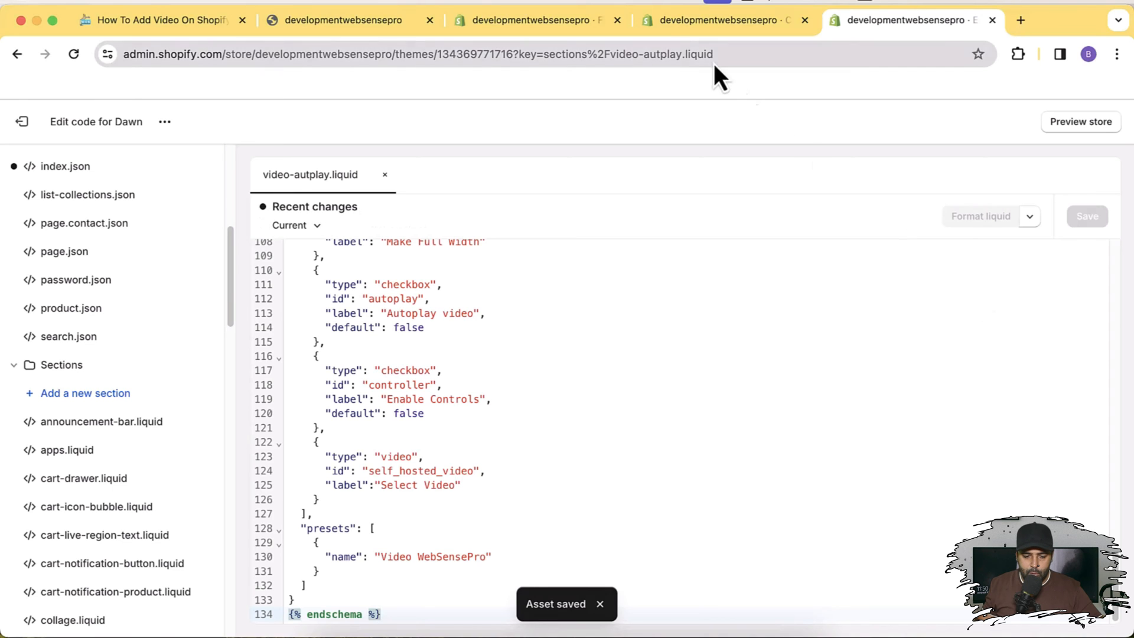
Reload the theme editor without the unsaved changes and add the Video WebSensePro section to the home page template
click(677, 30)
click(300, 114)
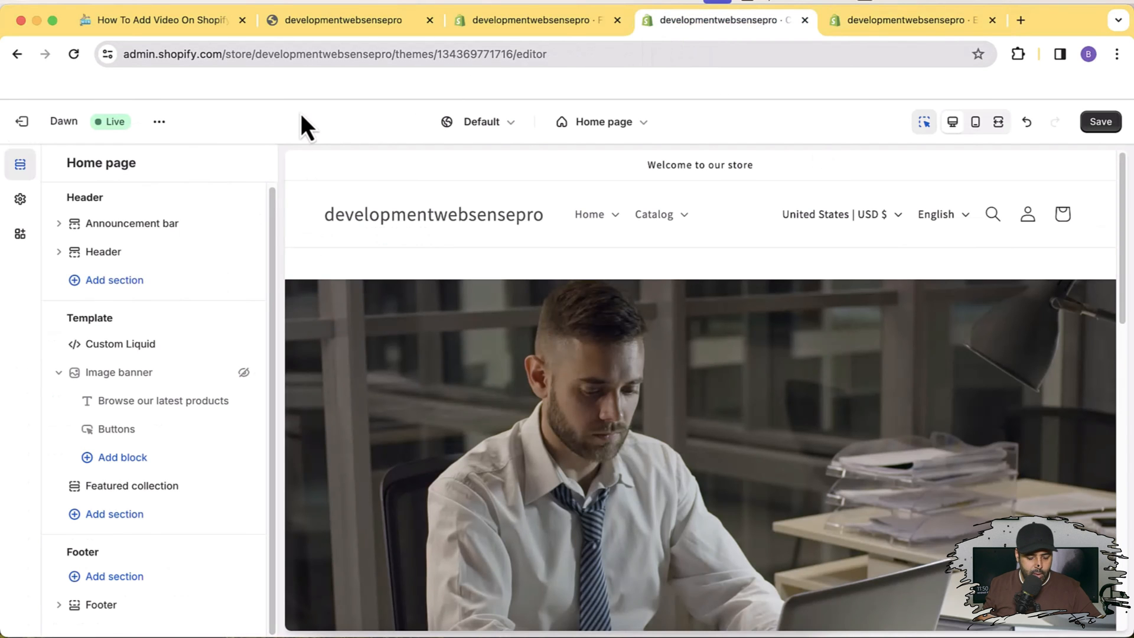
key(super+r)
click(640, 287)
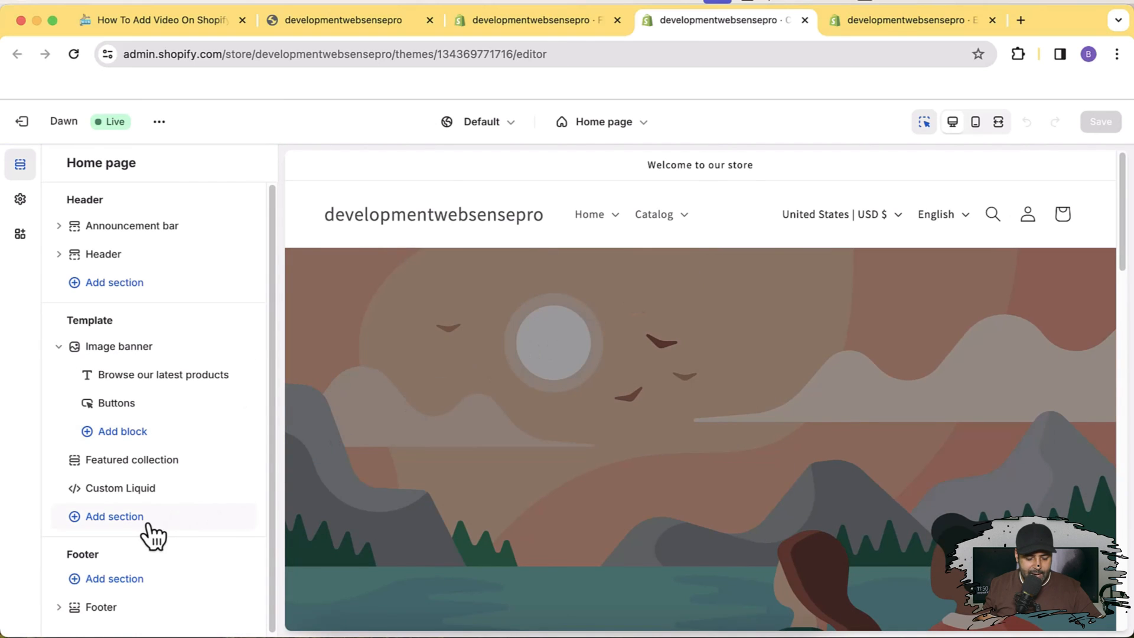
click(115, 516)
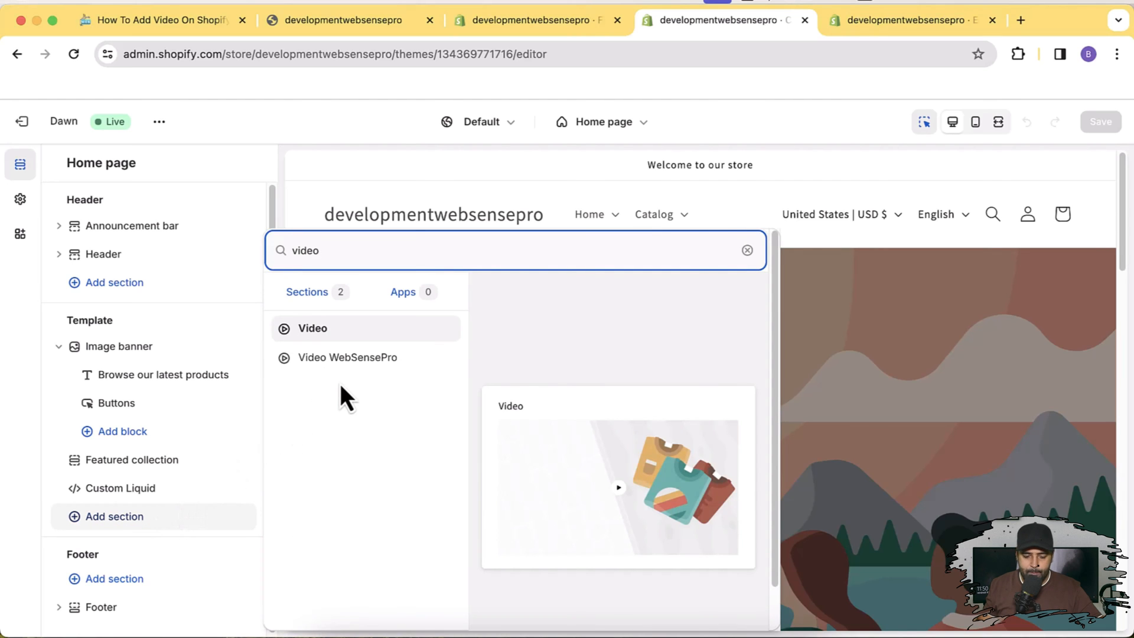
click(383, 368)
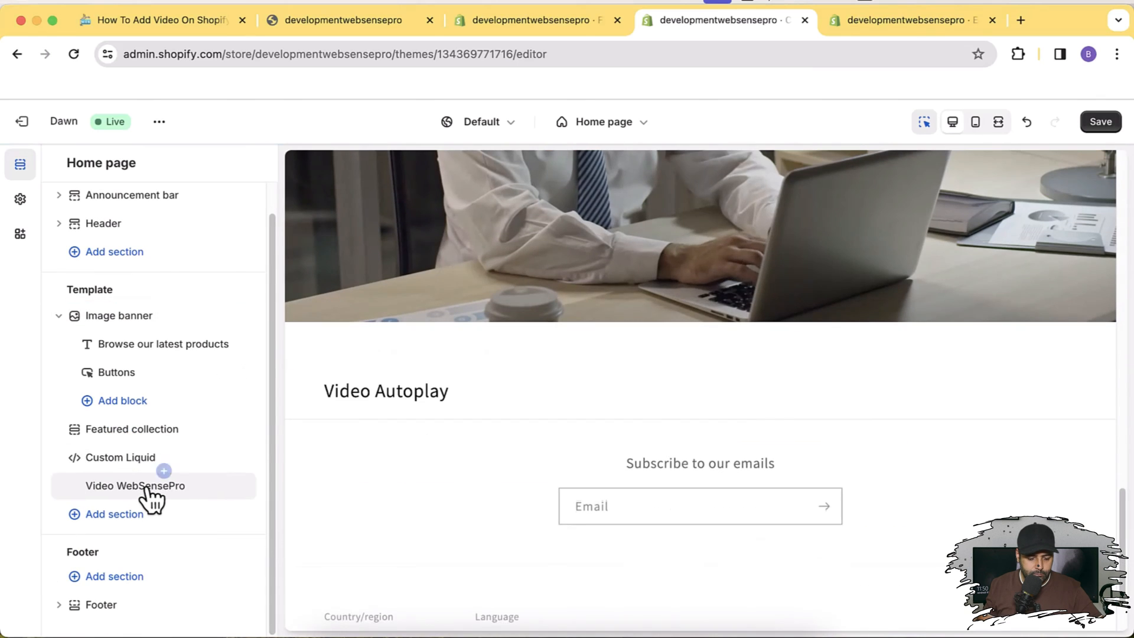
Set video (1080p) as the Video WebSensePro section's video, with Make Full Width and Autoplay video enabled and Enable Controls off
click(148, 487)
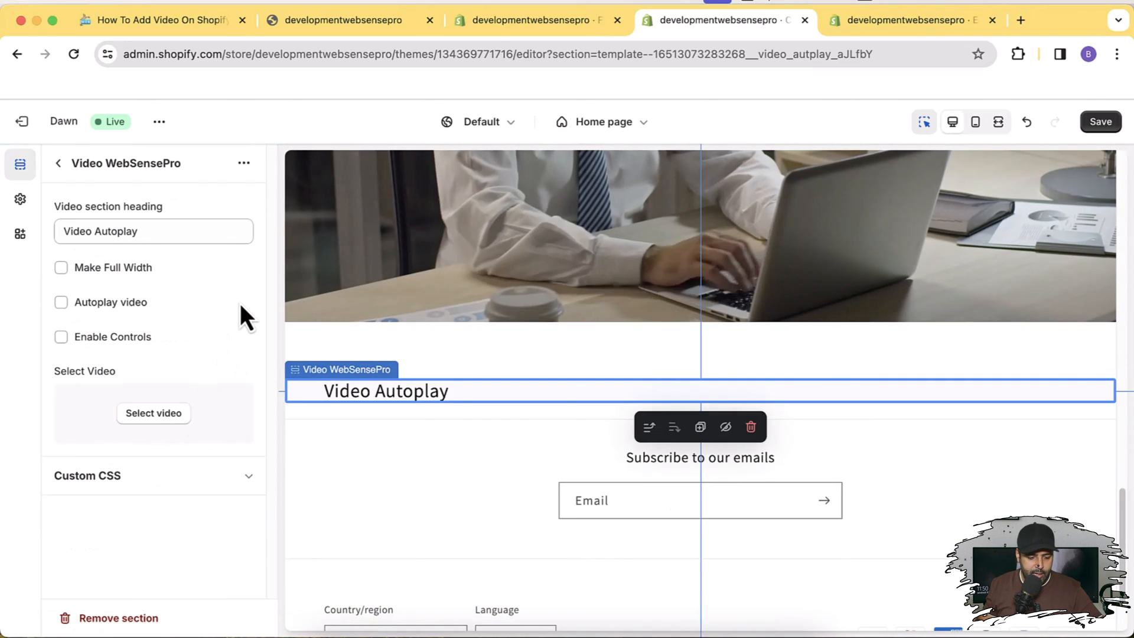
click(161, 413)
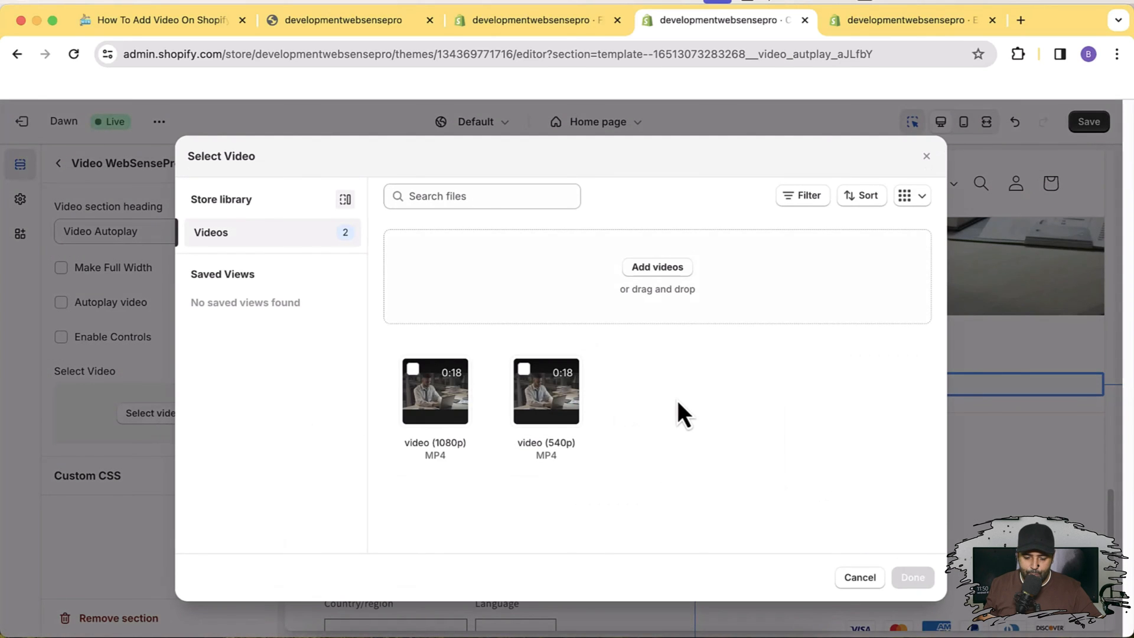
click(412, 370)
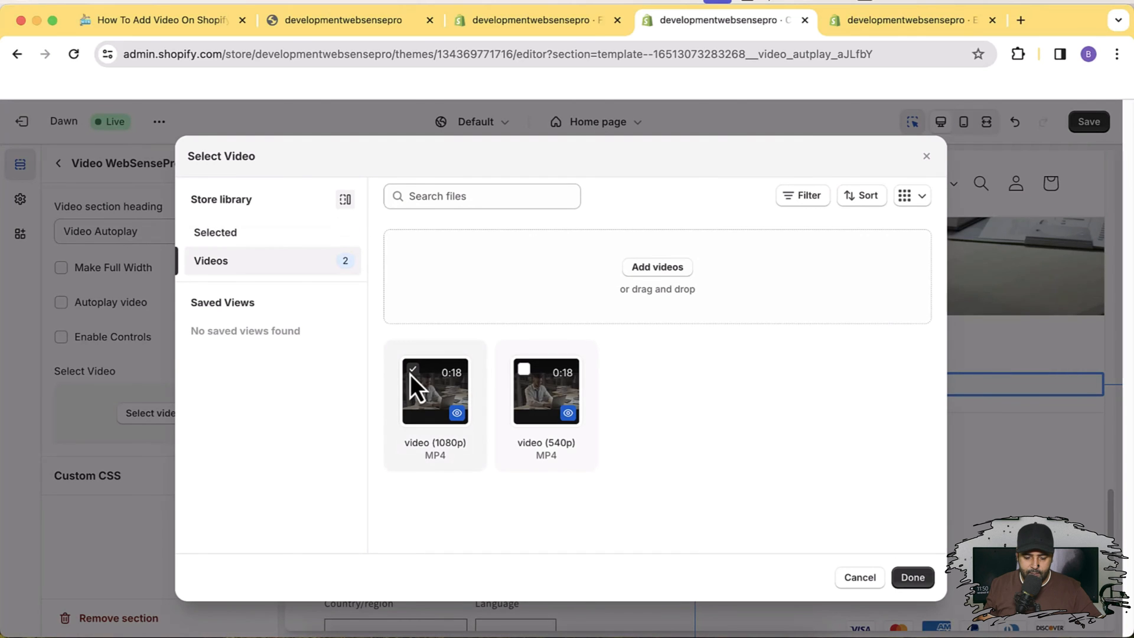
click(902, 580)
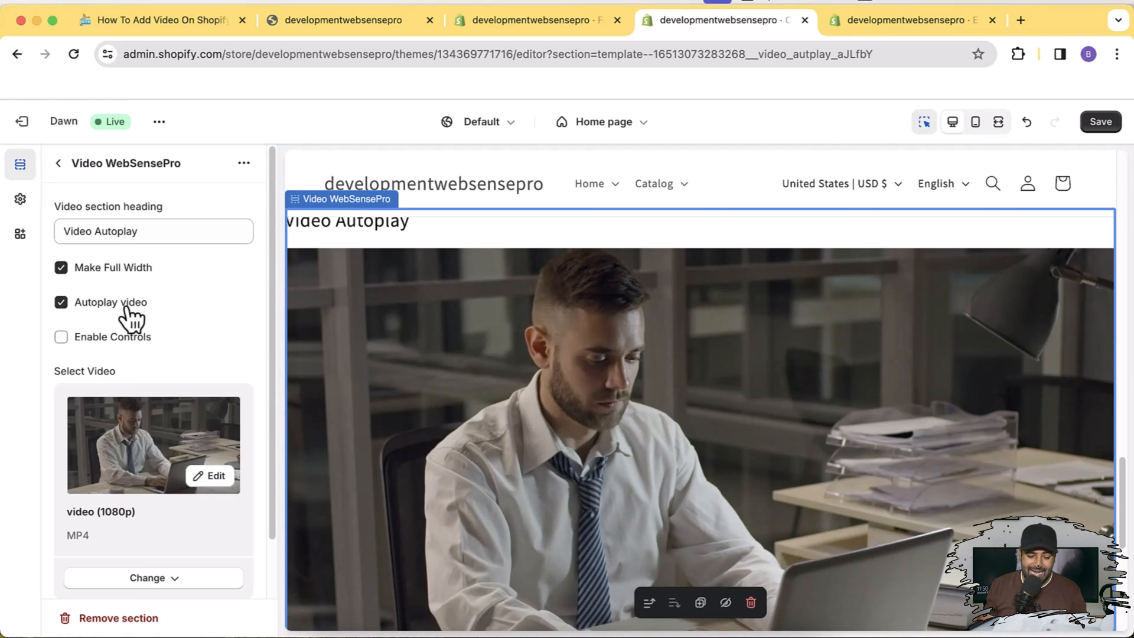
click(119, 339)
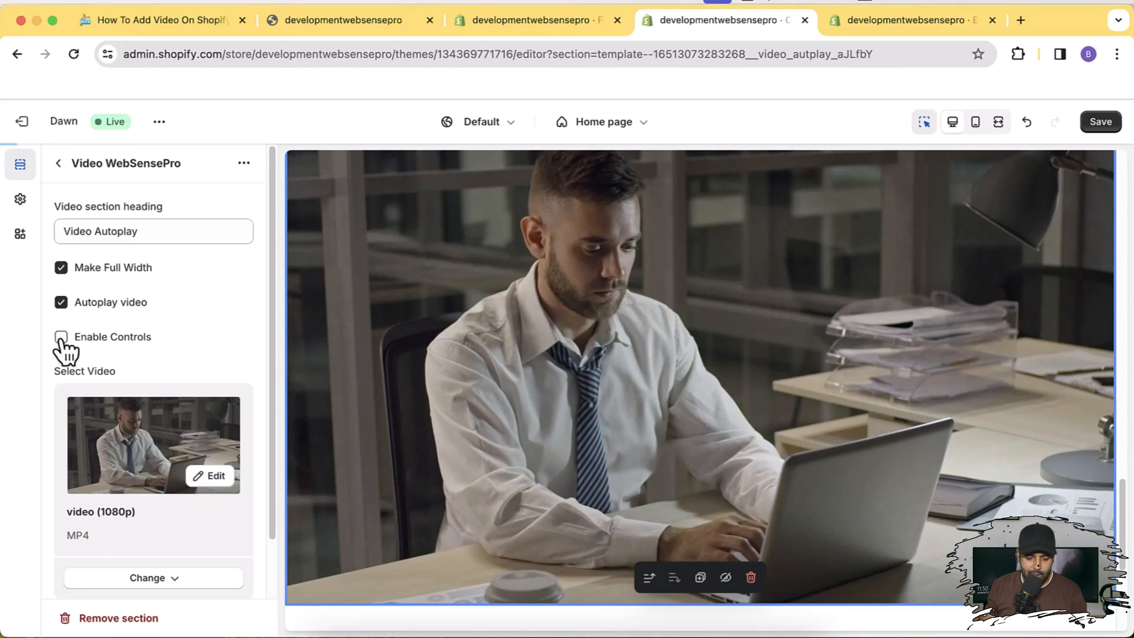
scroll(763, 386, down, 5)
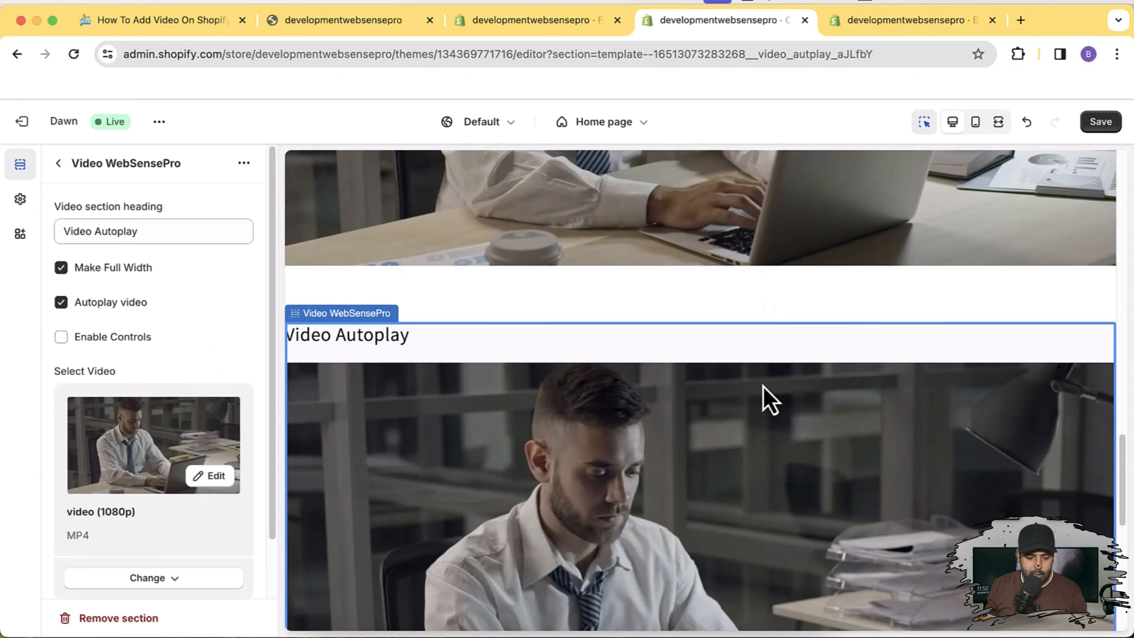
Clear the Video WebSensePro section's heading and return to the home page section list
drag(139, 231, 43, 242)
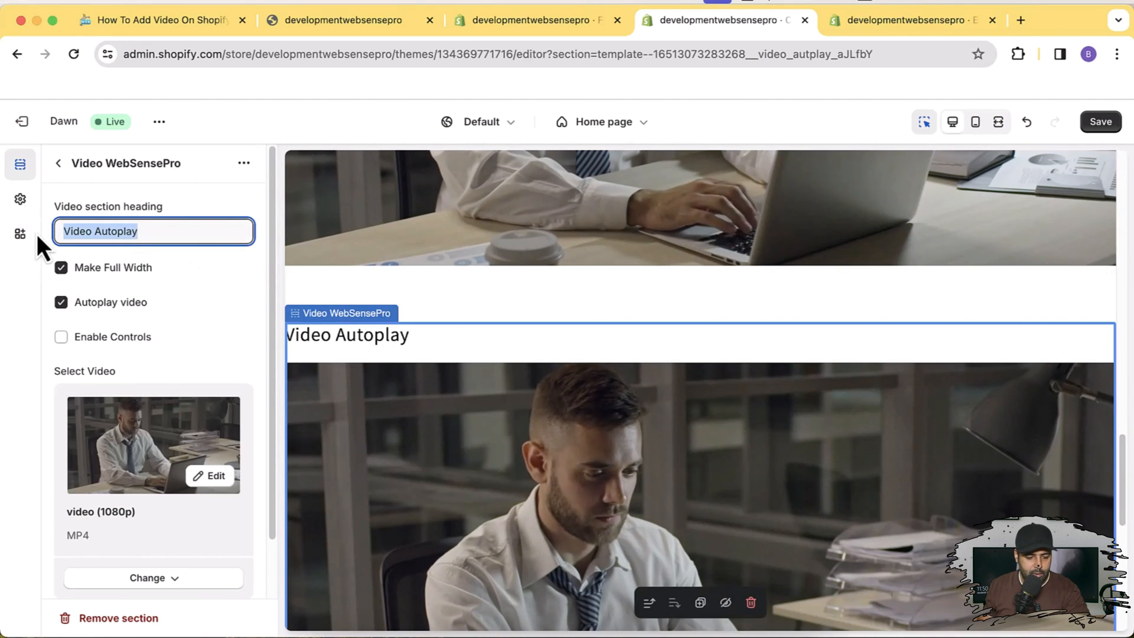
key(BackSpace)
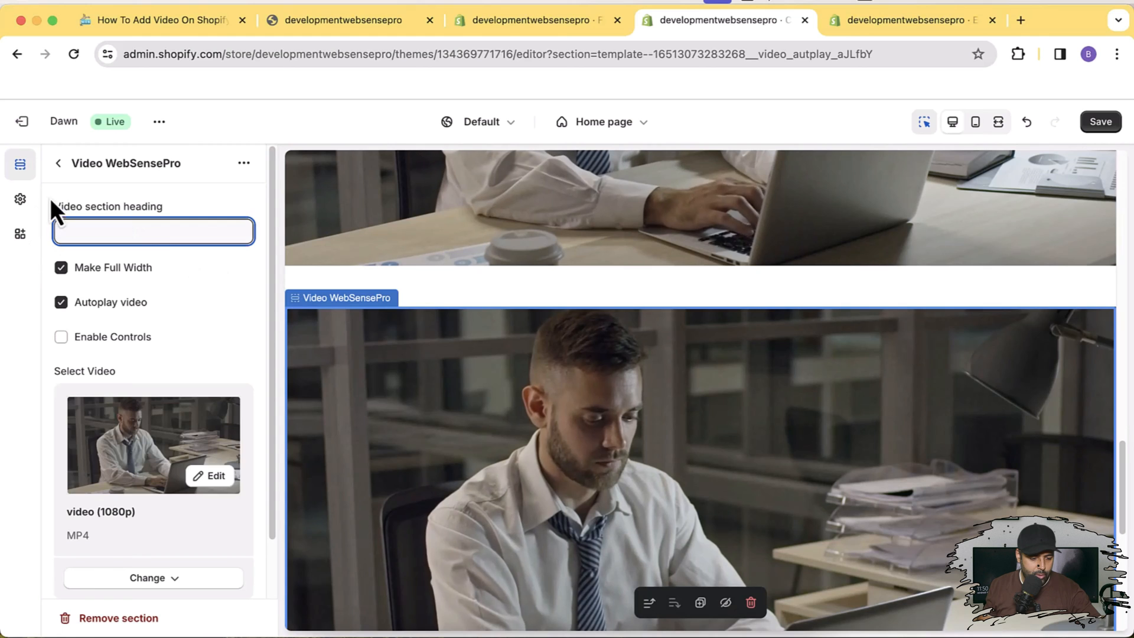
click(58, 165)
Move the Video WebSensePro section above the Image banner in the home page template and save the changes
mouse_move(73, 490)
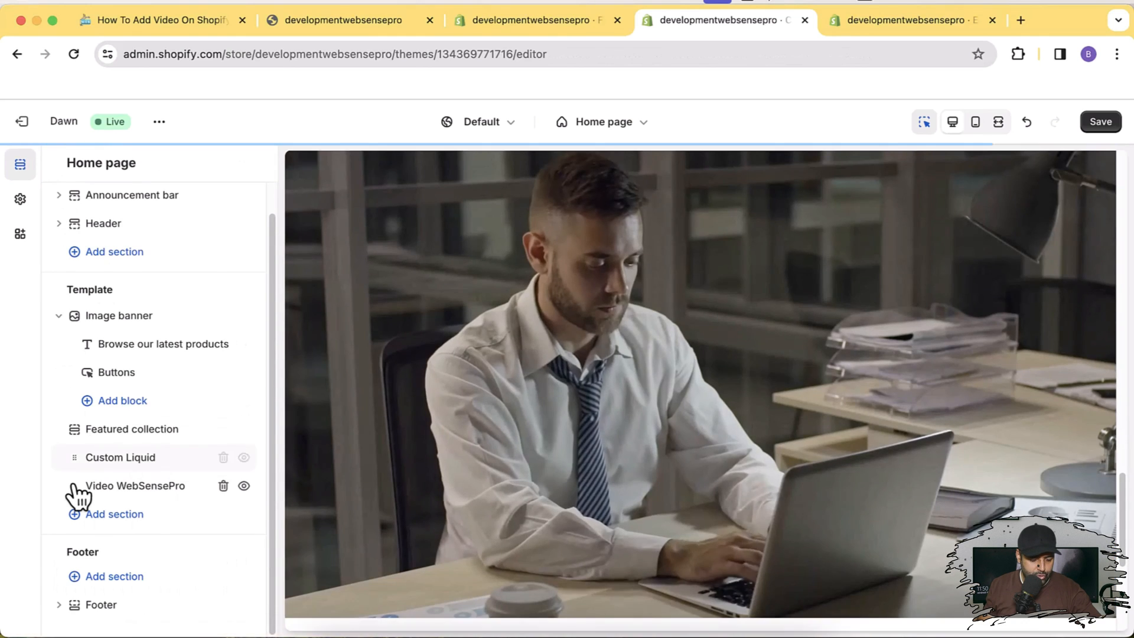
drag(75, 495, 88, 354)
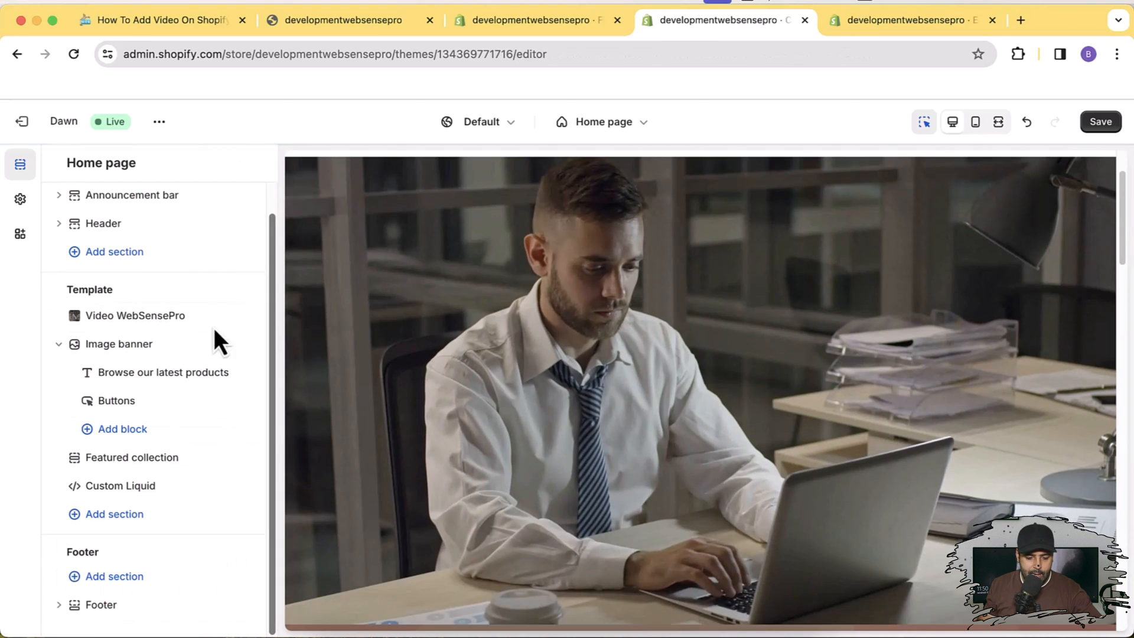
click(1101, 123)
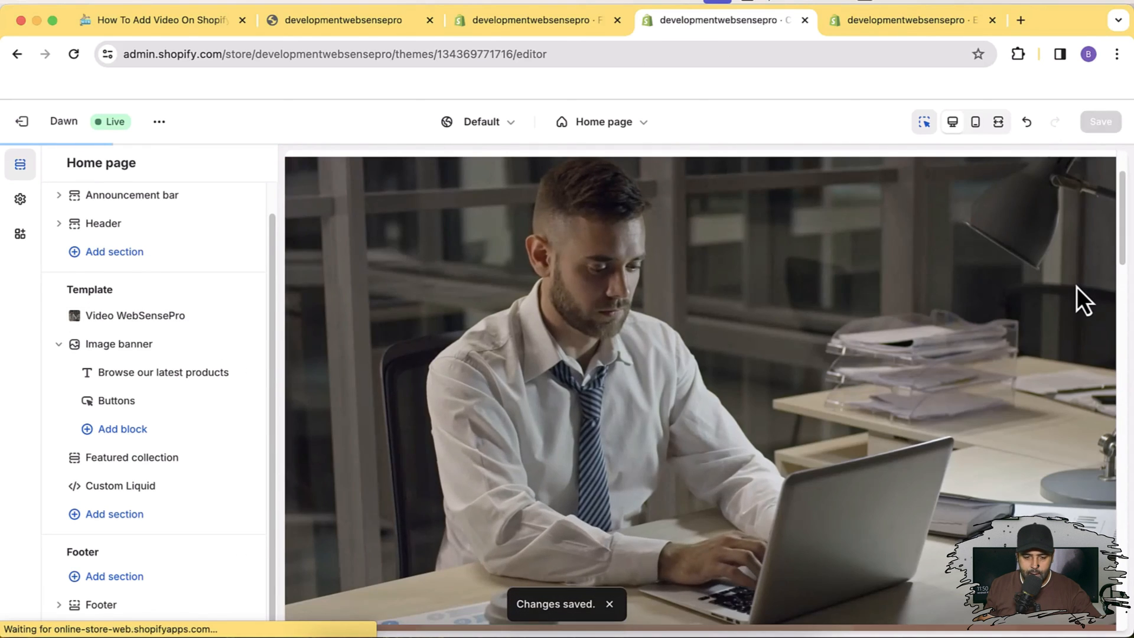
Reload the storefront preview and check the home page video at desktop width and in a mobile-size view
click(298, 23)
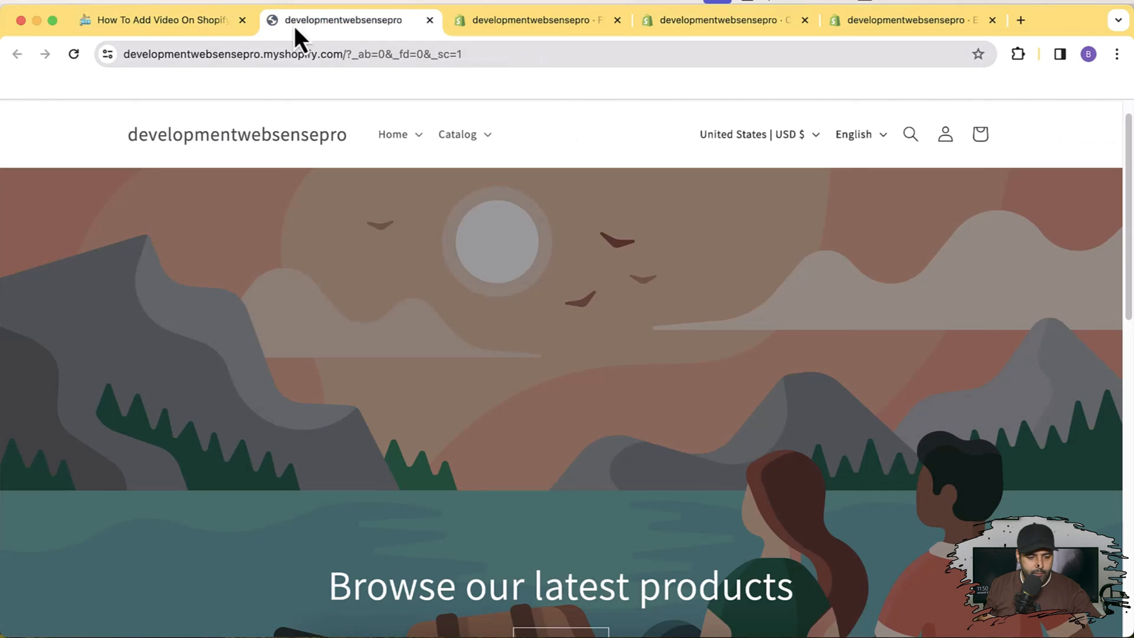
click(73, 55)
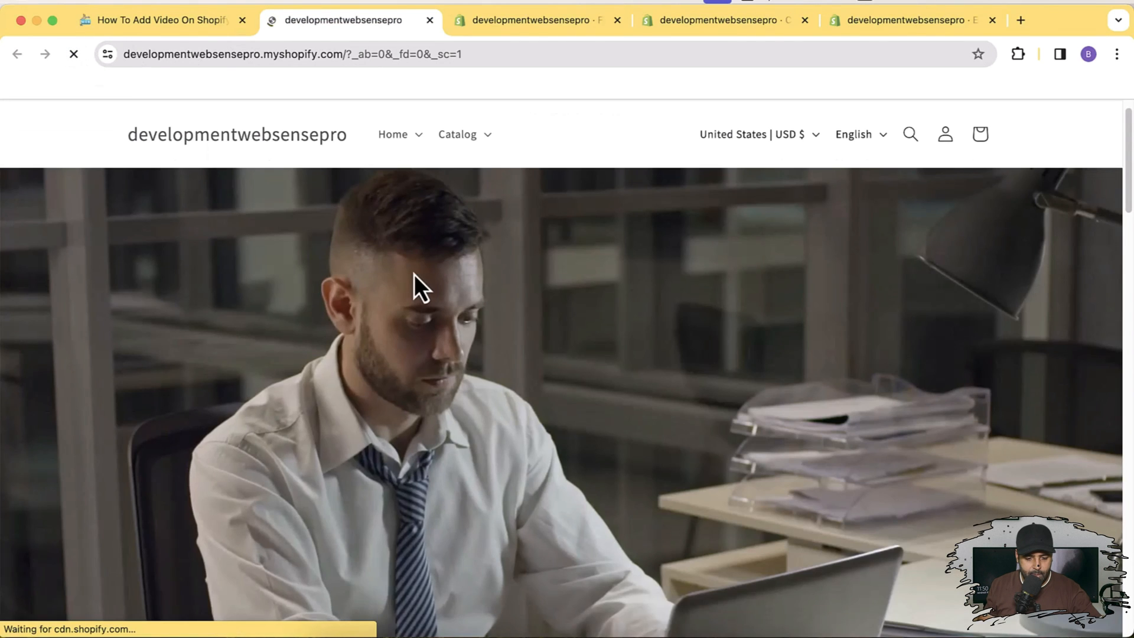
mouse_move(1128, 198)
mouse_down()
mouse_move(1131, 271)
mouse_move(1131, 198)
mouse_up()
right_click(761, 413)
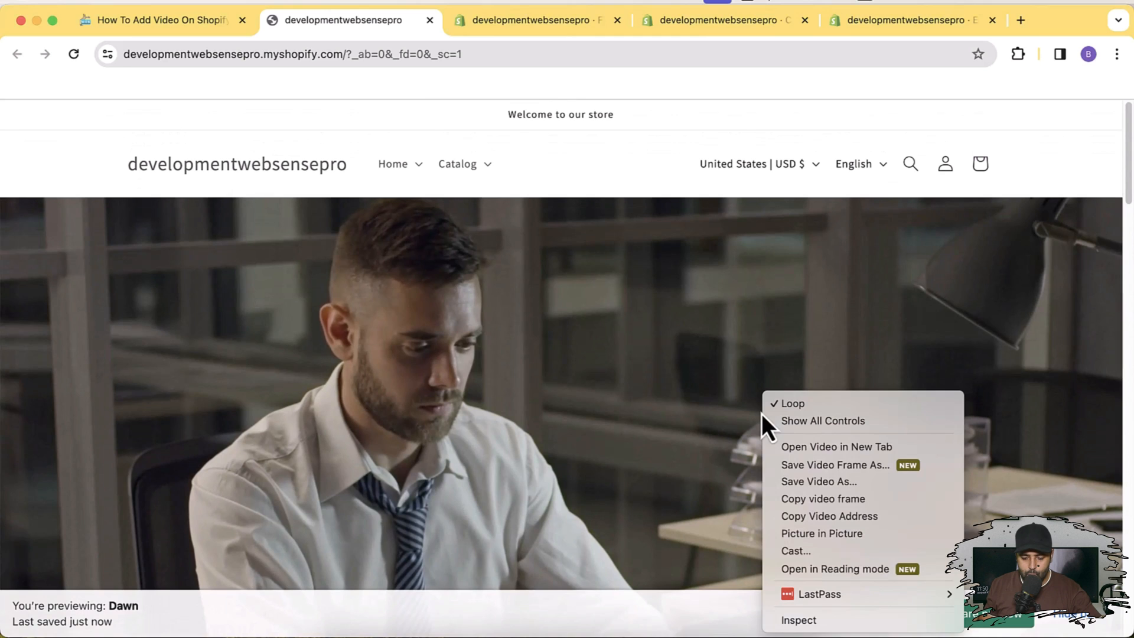
click(842, 621)
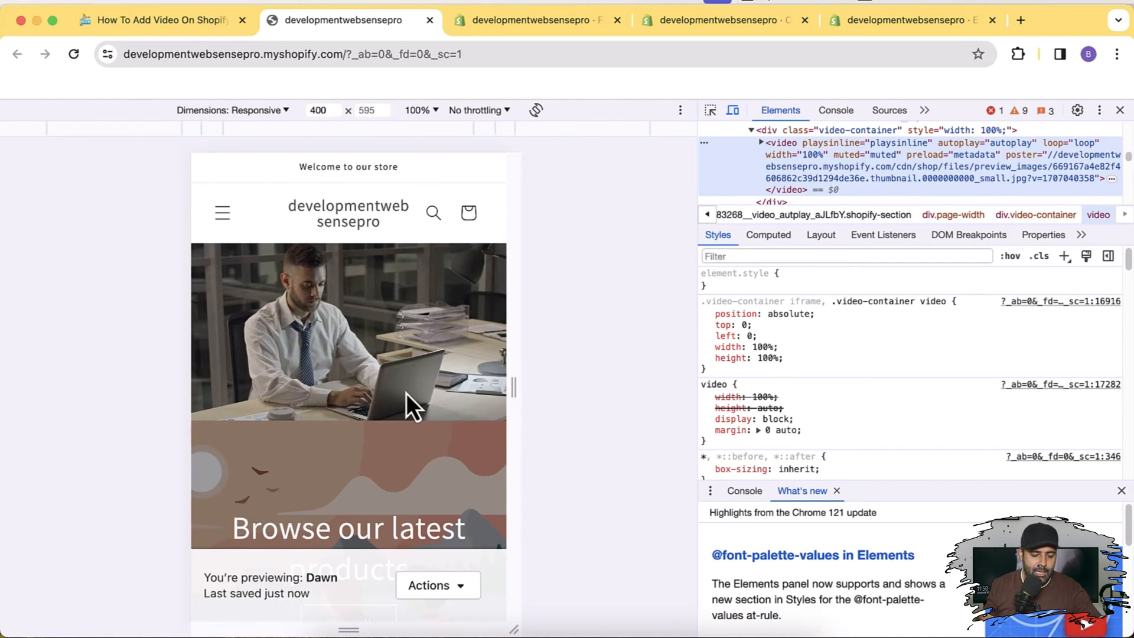
scroll(416, 432, down, 6)
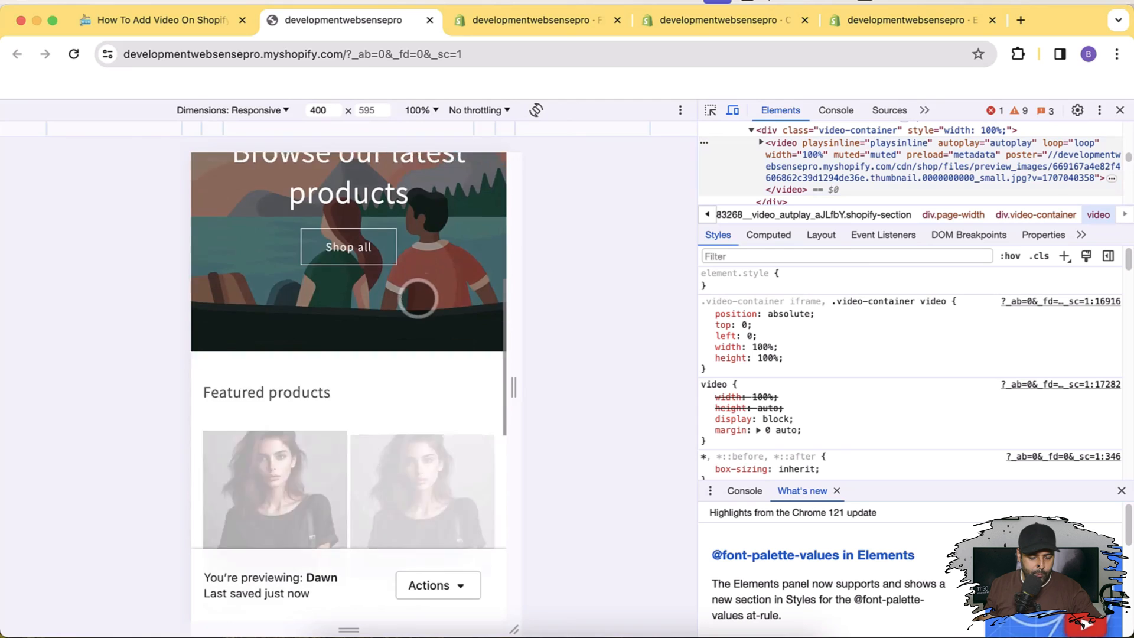
scroll(361, 359, up, 6)
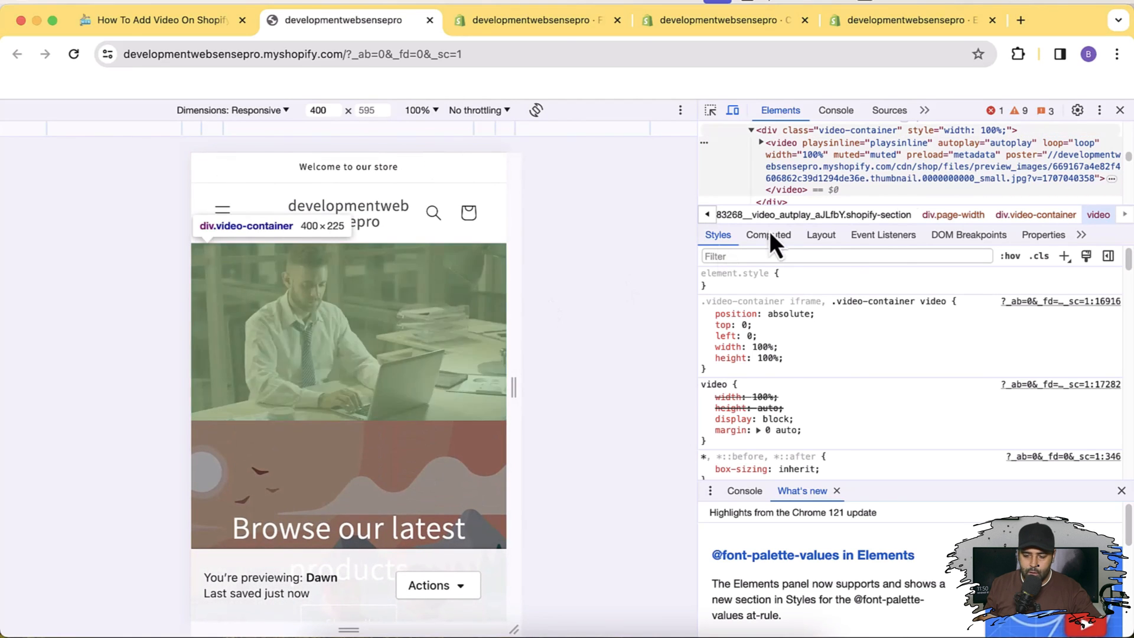
click(1119, 110)
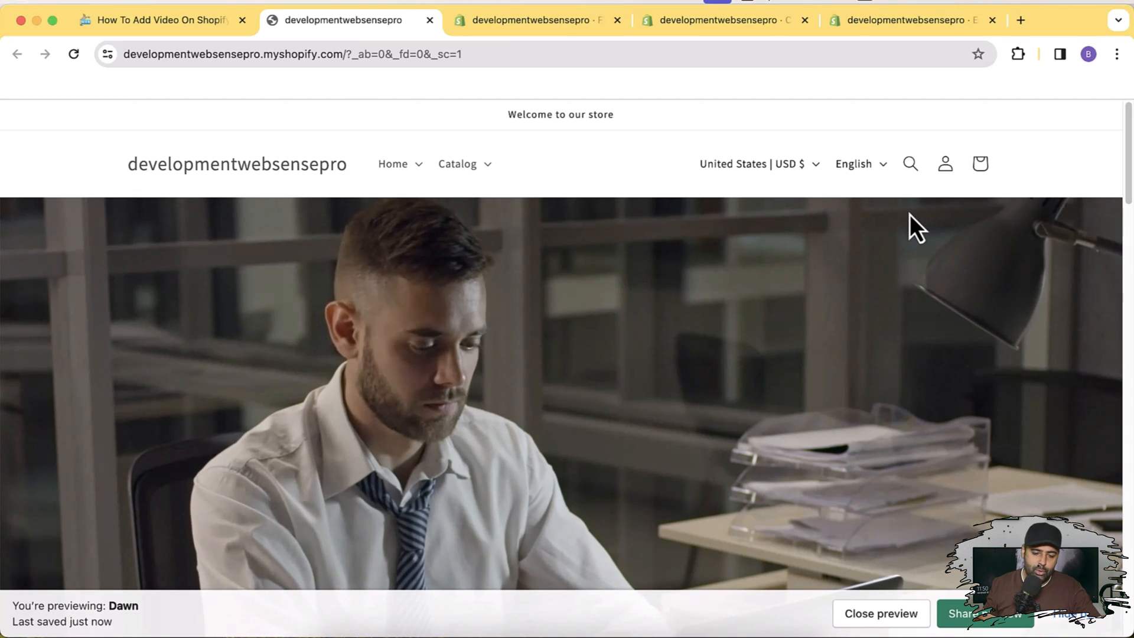
Review the article's additional schema for YouTube and Vimeo video and return to the video-autplay.liquid code
click(201, 33)
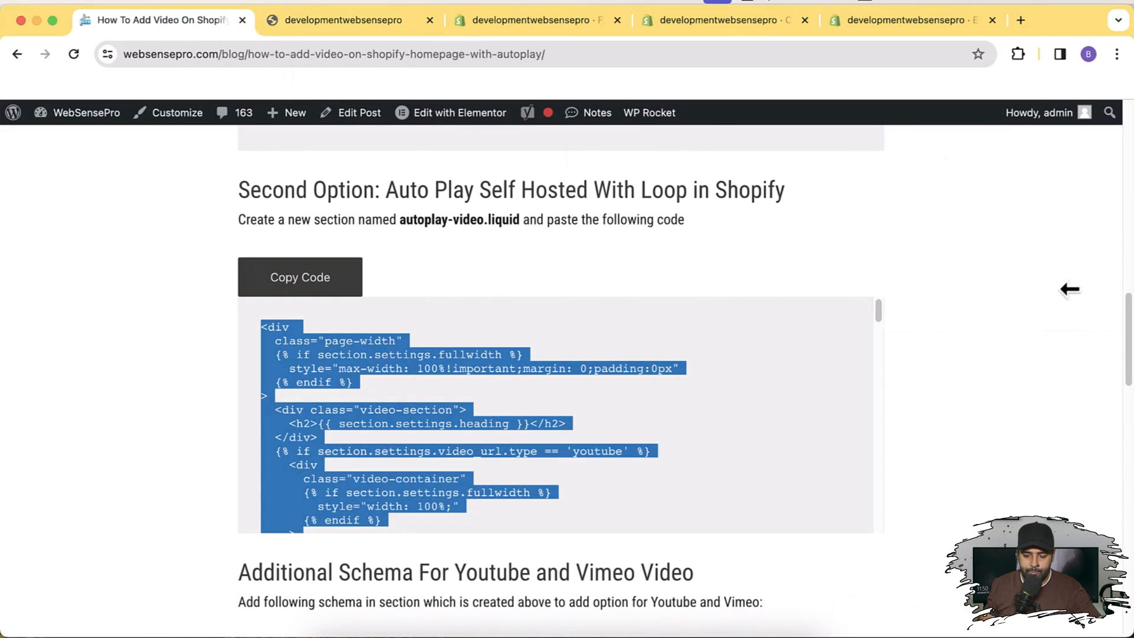
drag(1126, 323, 1127, 396)
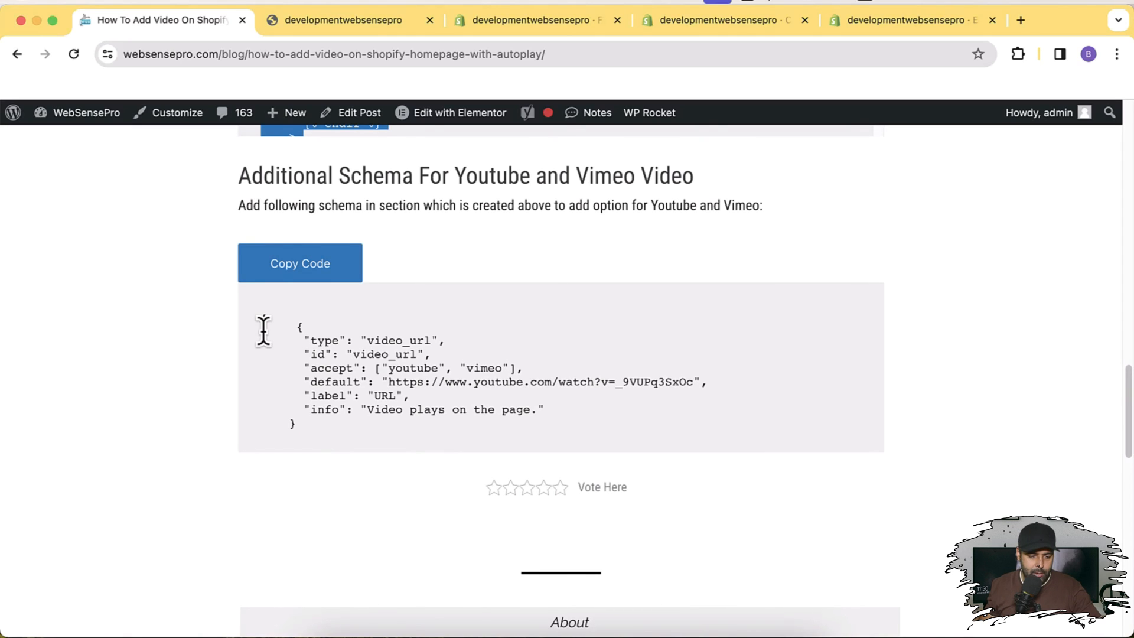
click(533, 26)
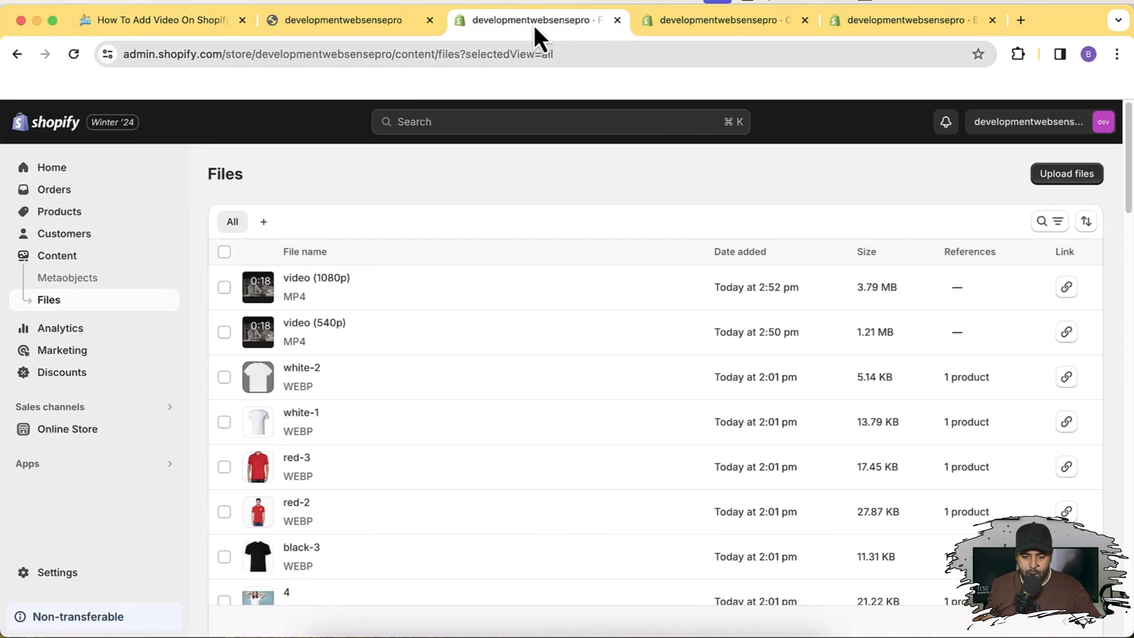
click(704, 34)
click(888, 36)
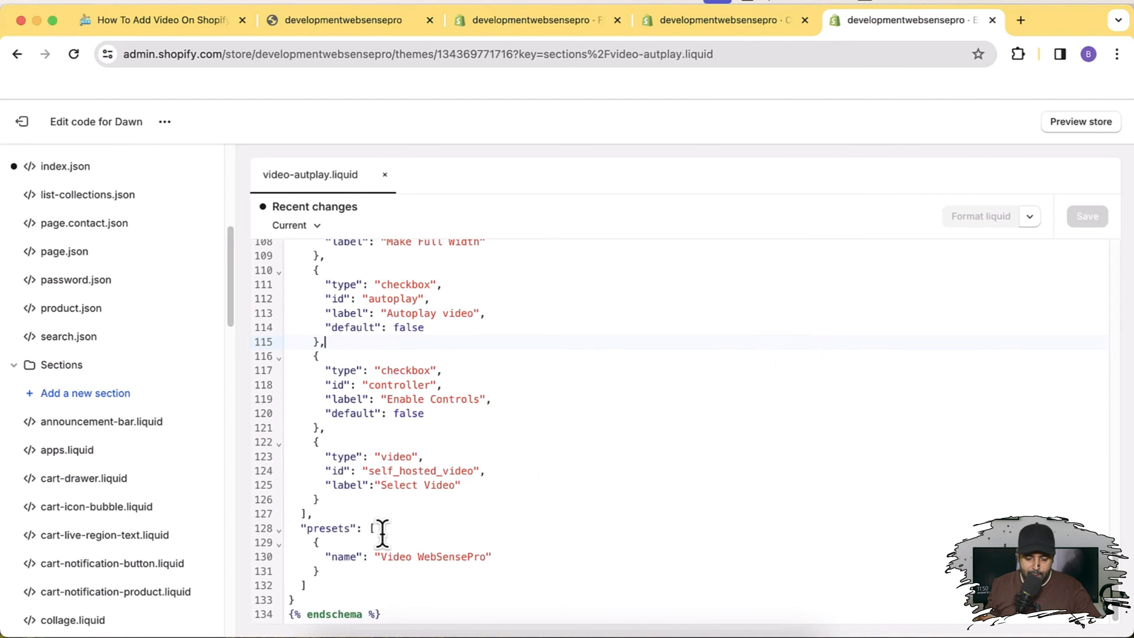
Add an empty line after the self_hosted_video setting's closing brace in the video-autplay.liquid schema
drag(362, 531, 299, 517)
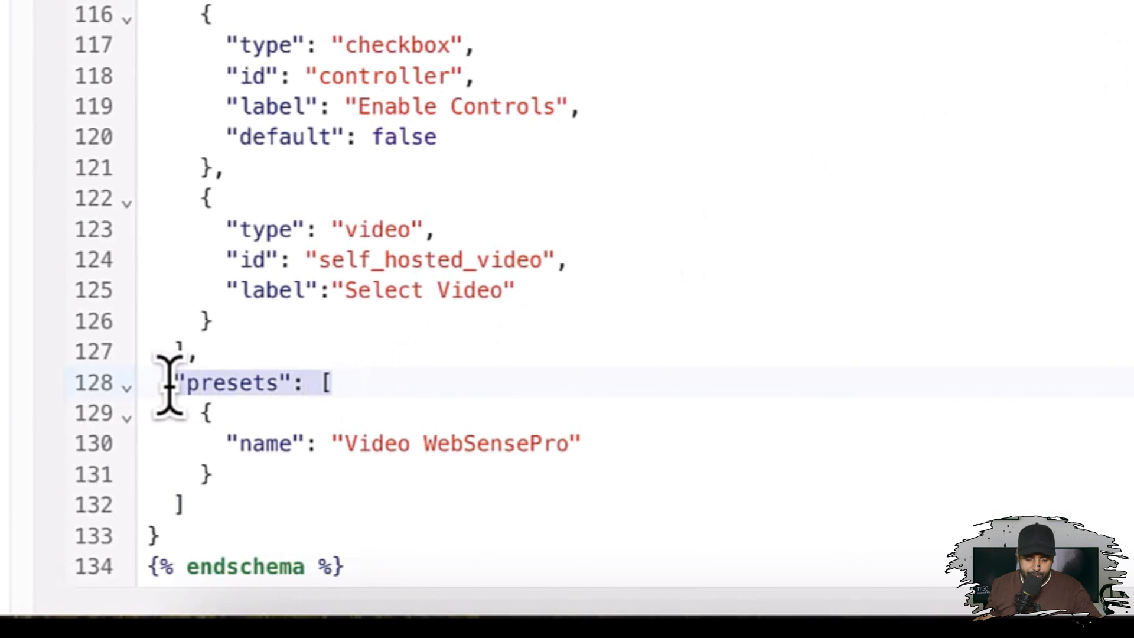
drag(169, 360, 182, 354)
click(220, 353)
click(233, 331)
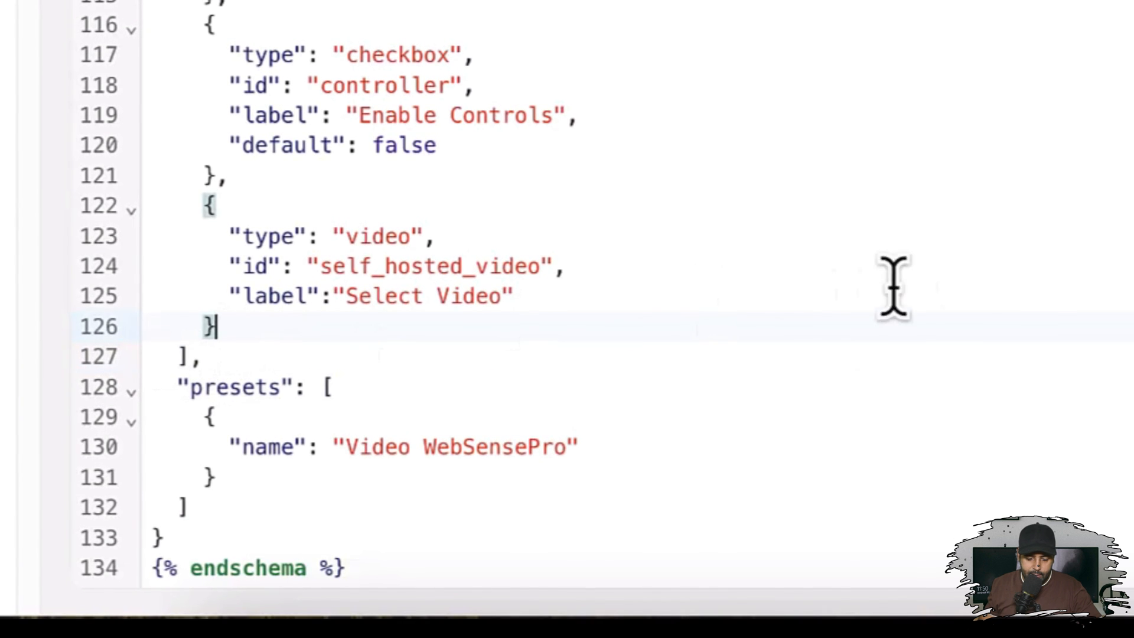
key(Return)
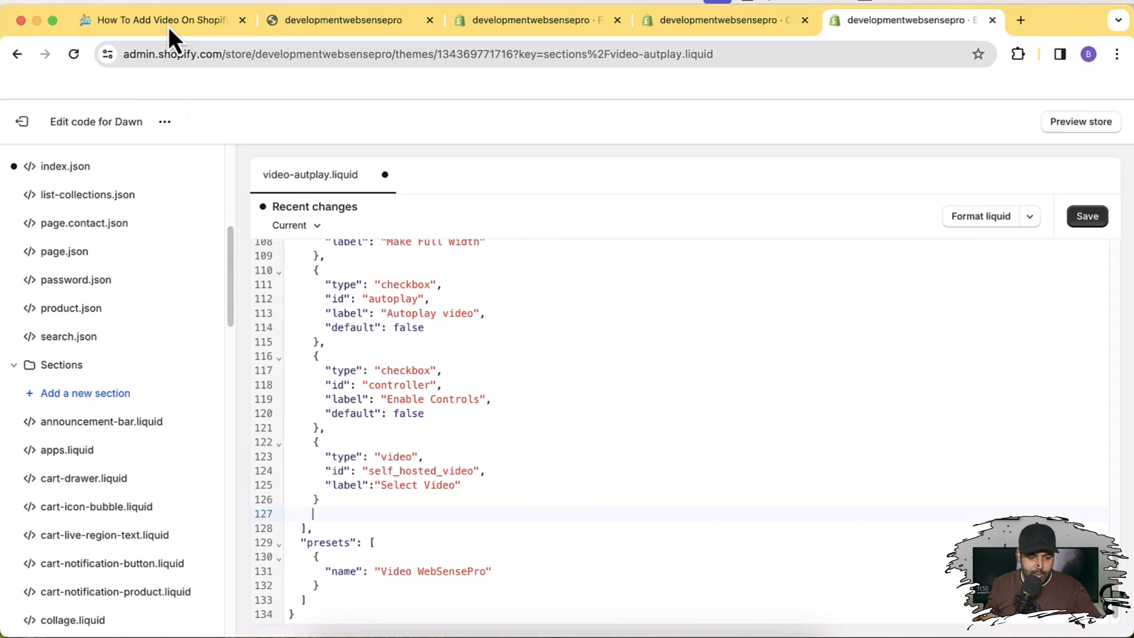
Copy the article's YouTube and Vimeo video_url setting into the empty line of the video-autplay.liquid schema and save the file
click(168, 27)
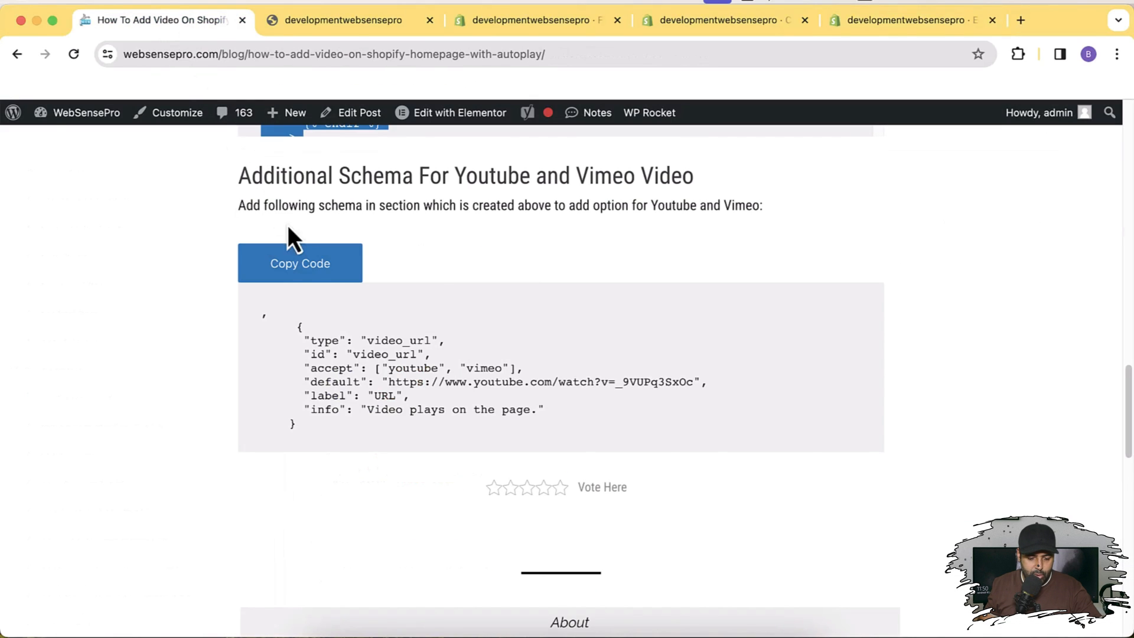
click(313, 267)
key(super+c)
click(877, 23)
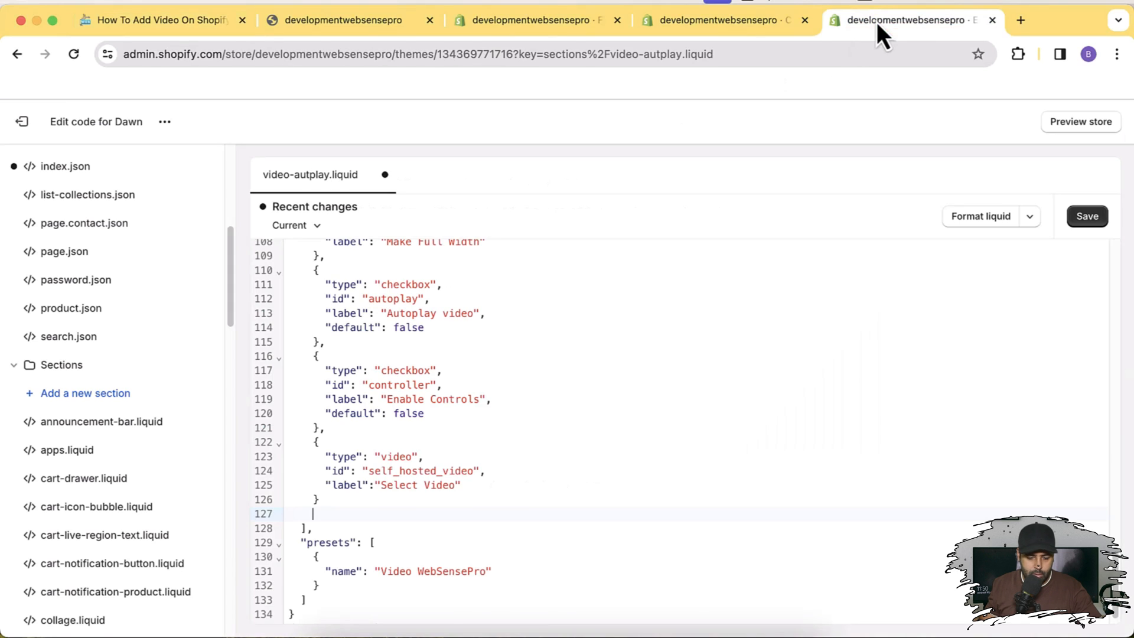
right_click(316, 519)
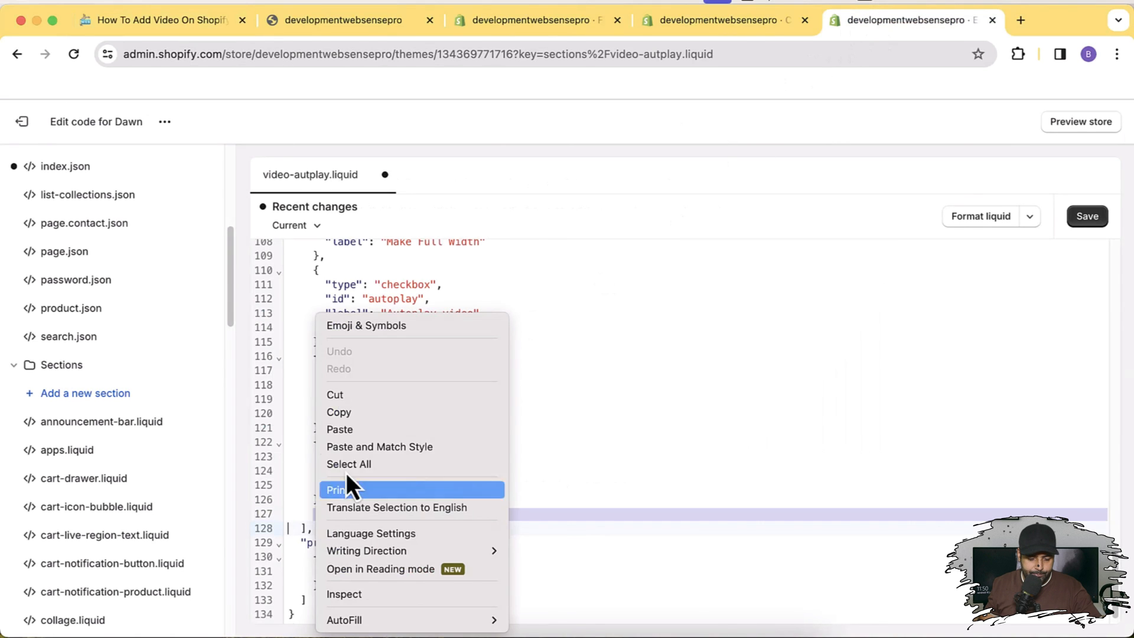
click(378, 429)
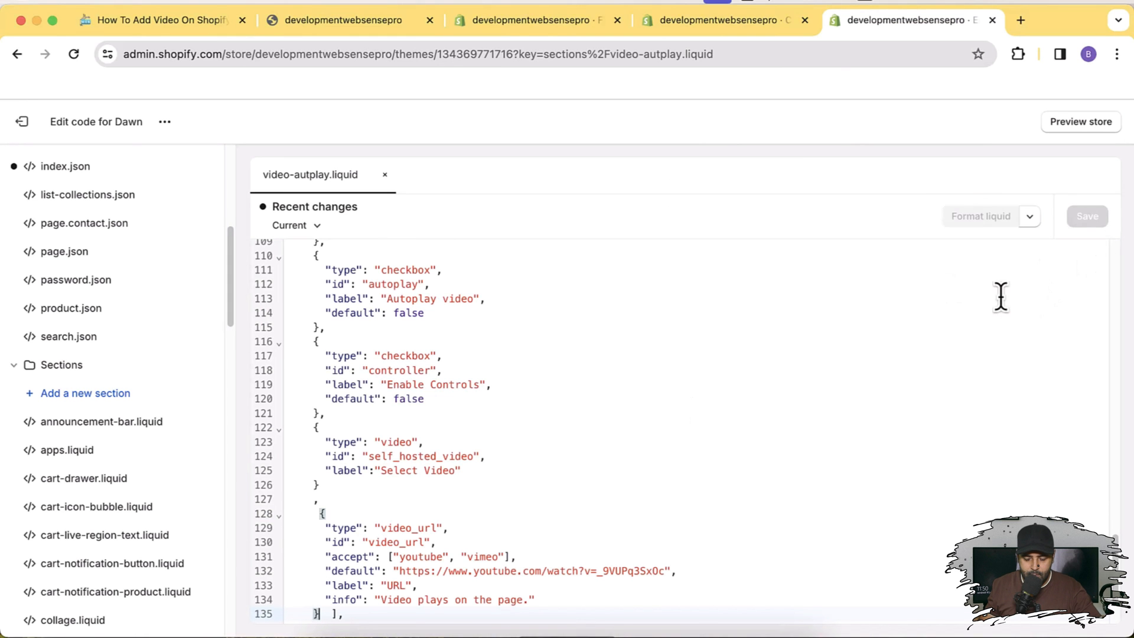
Reload the home page in the theme editor and open the Video WebSensePro section's settings at the URL field
click(721, 26)
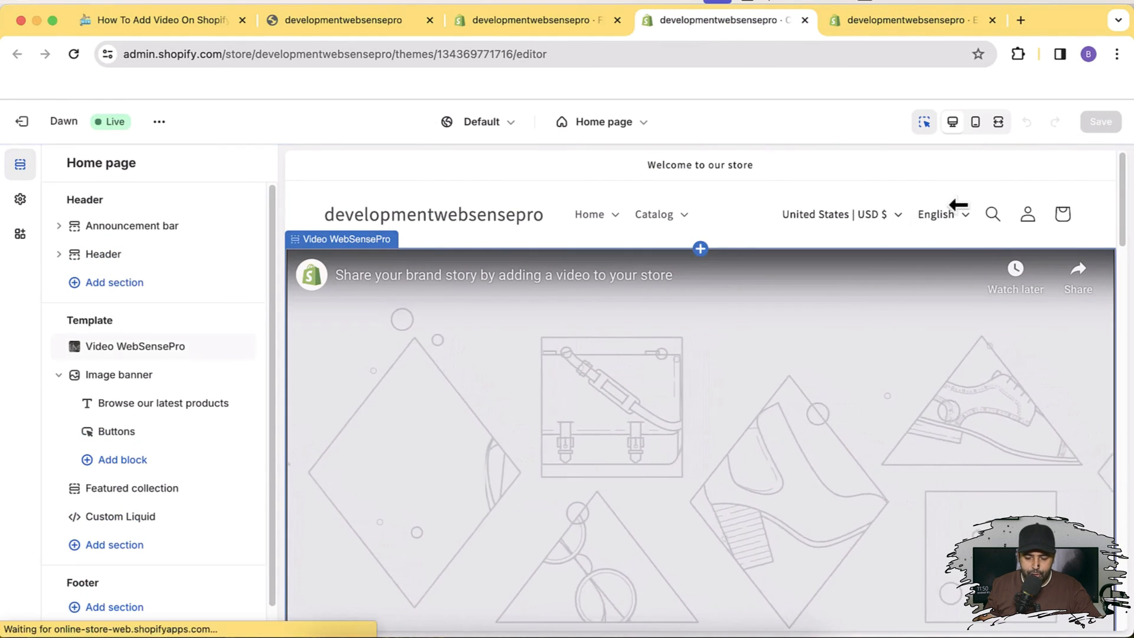
mouse_move(1125, 215)
mouse_down()
mouse_move(1125, 254)
mouse_move(1130, 209)
mouse_up()
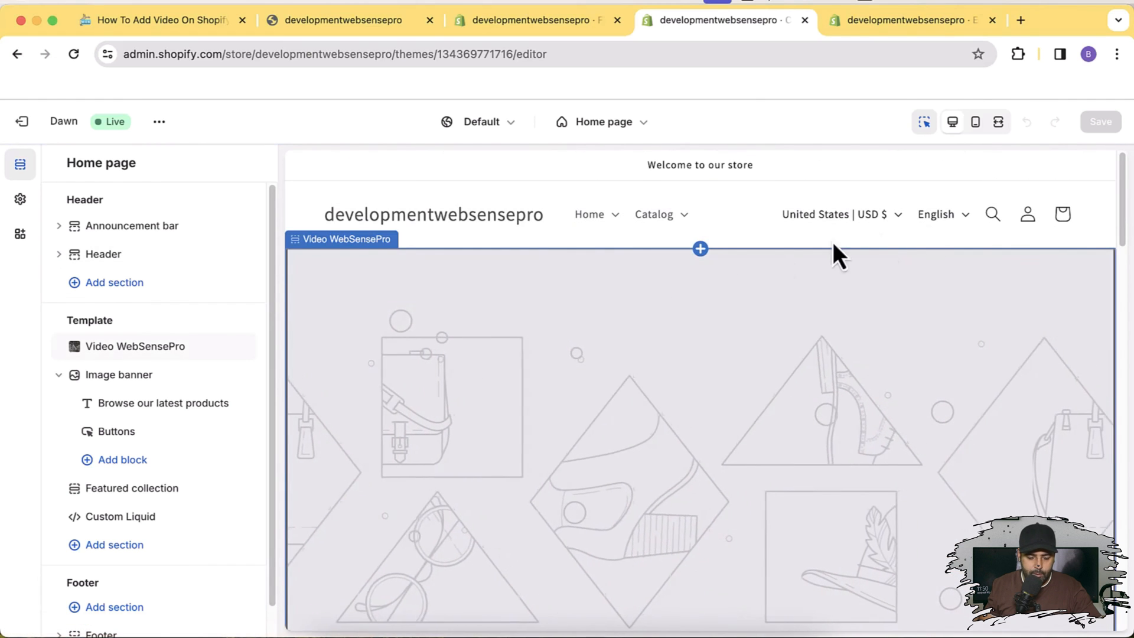
click(108, 353)
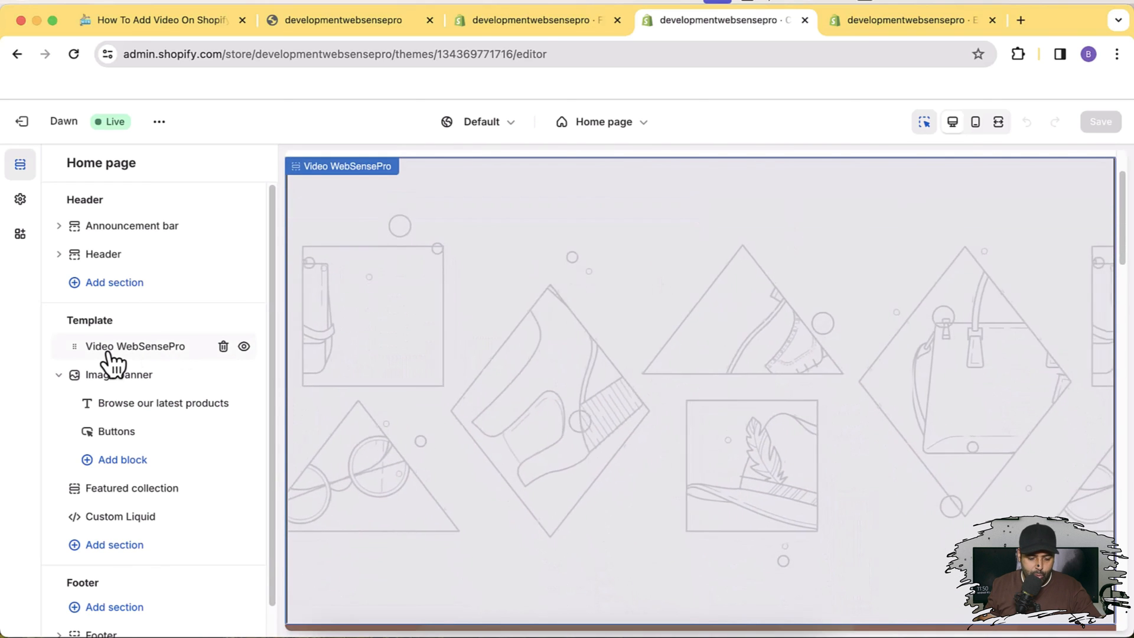
drag(270, 268, 255, 450)
Clear the default YouTube link from the Video WebSensePro section's URL setting and save the changes
drag(106, 321, 41, 330)
click(94, 322)
click(179, 321)
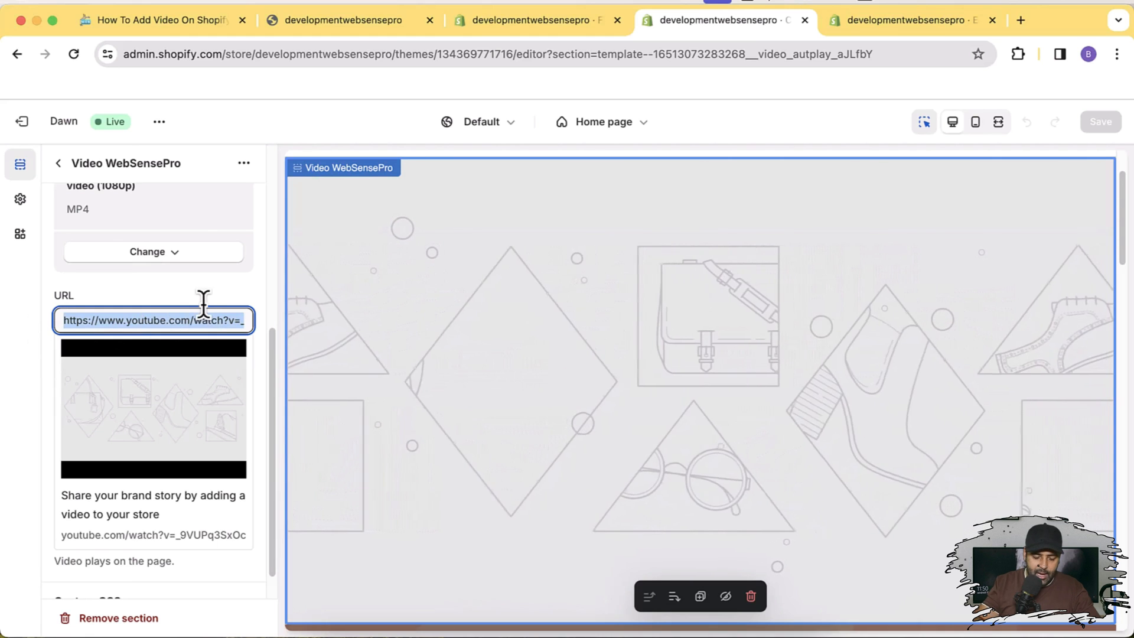
scroll(204, 307, up, 5)
scroll(189, 354, down, 5)
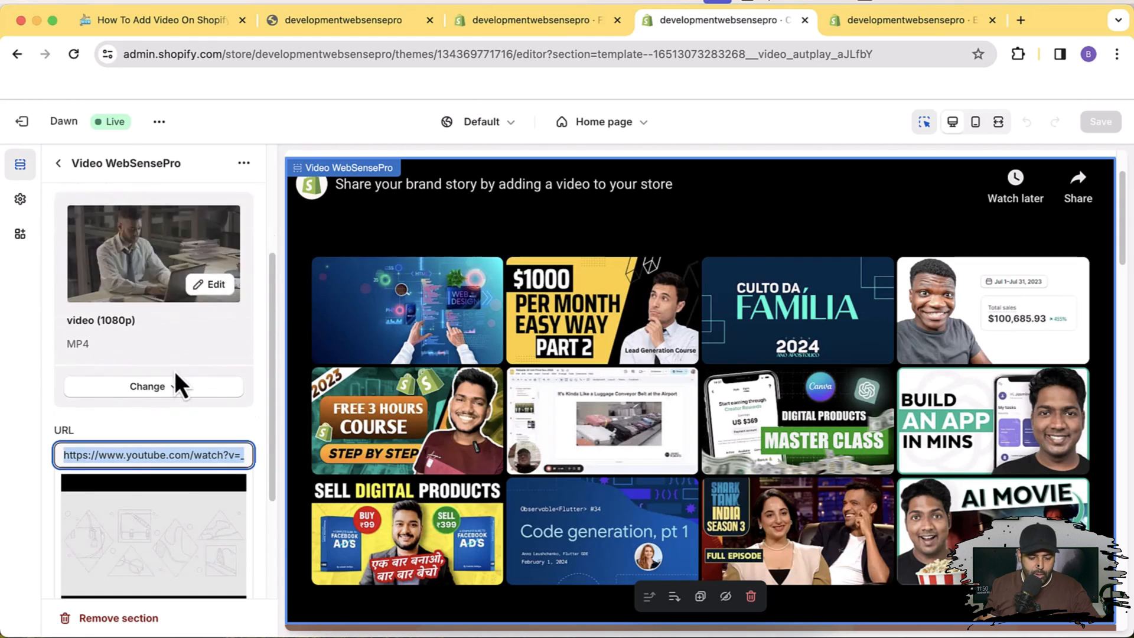
key(BackSpace)
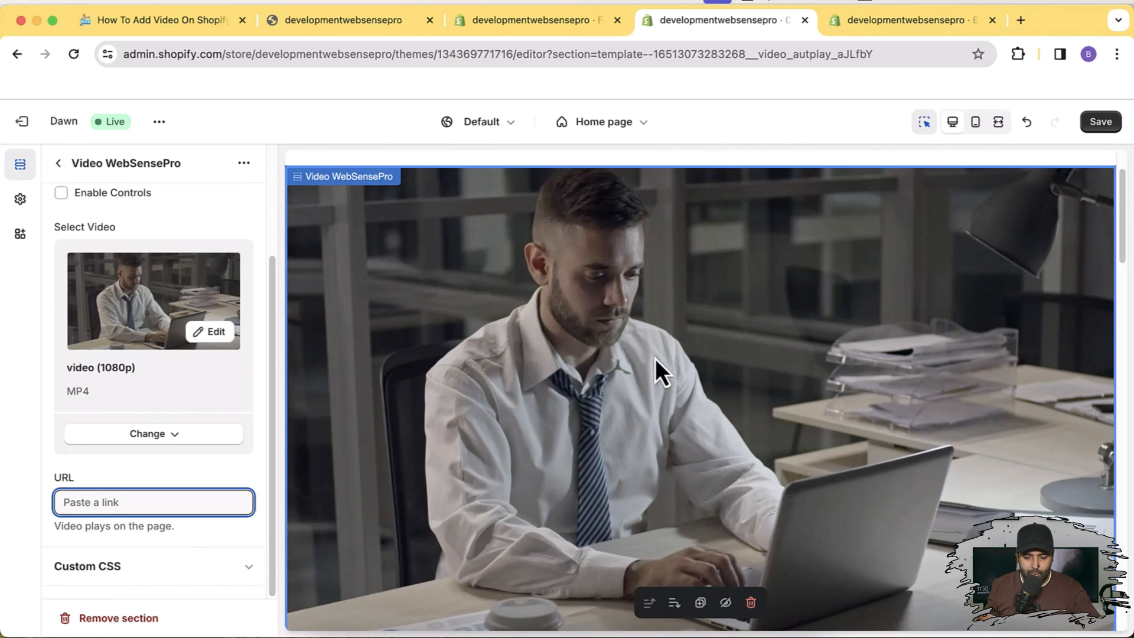
click(1091, 132)
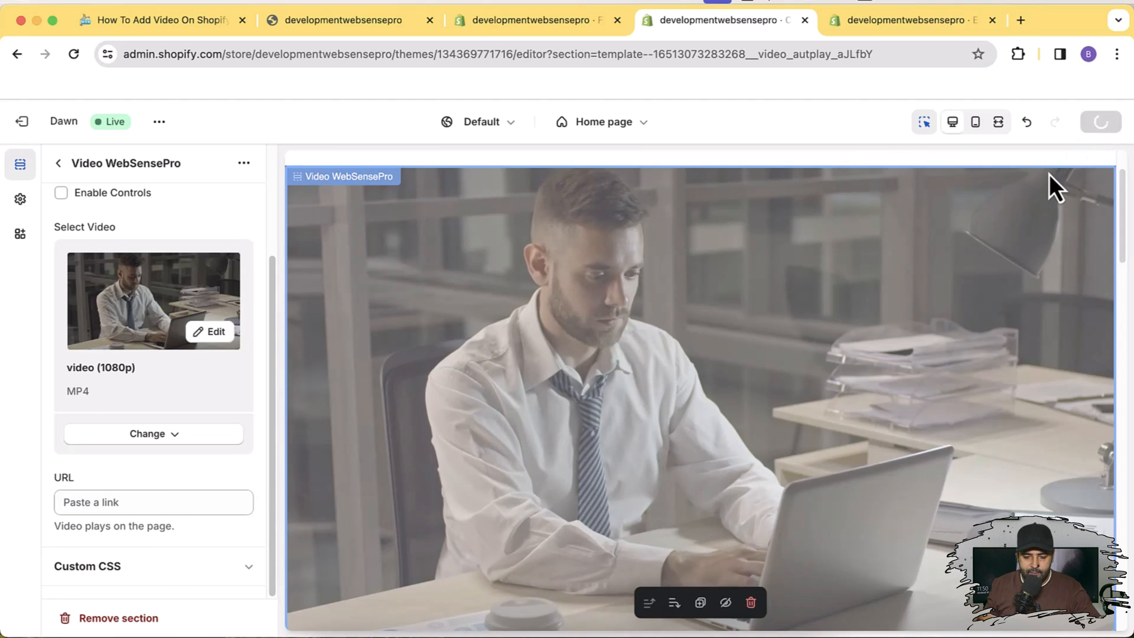